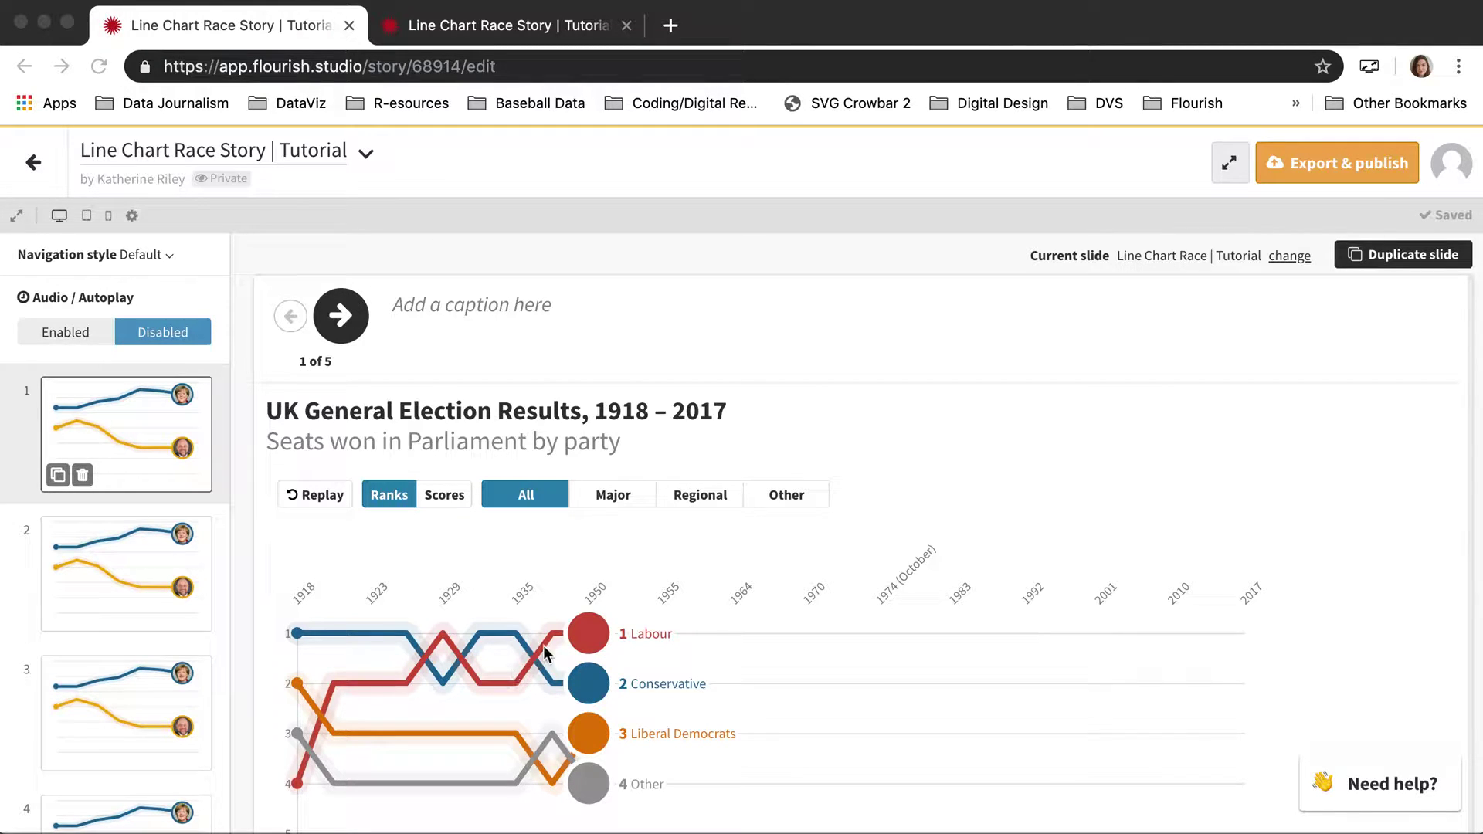
Advance the election chart race story from slide 1 to slide 3 of 5.
left_click(336, 318)
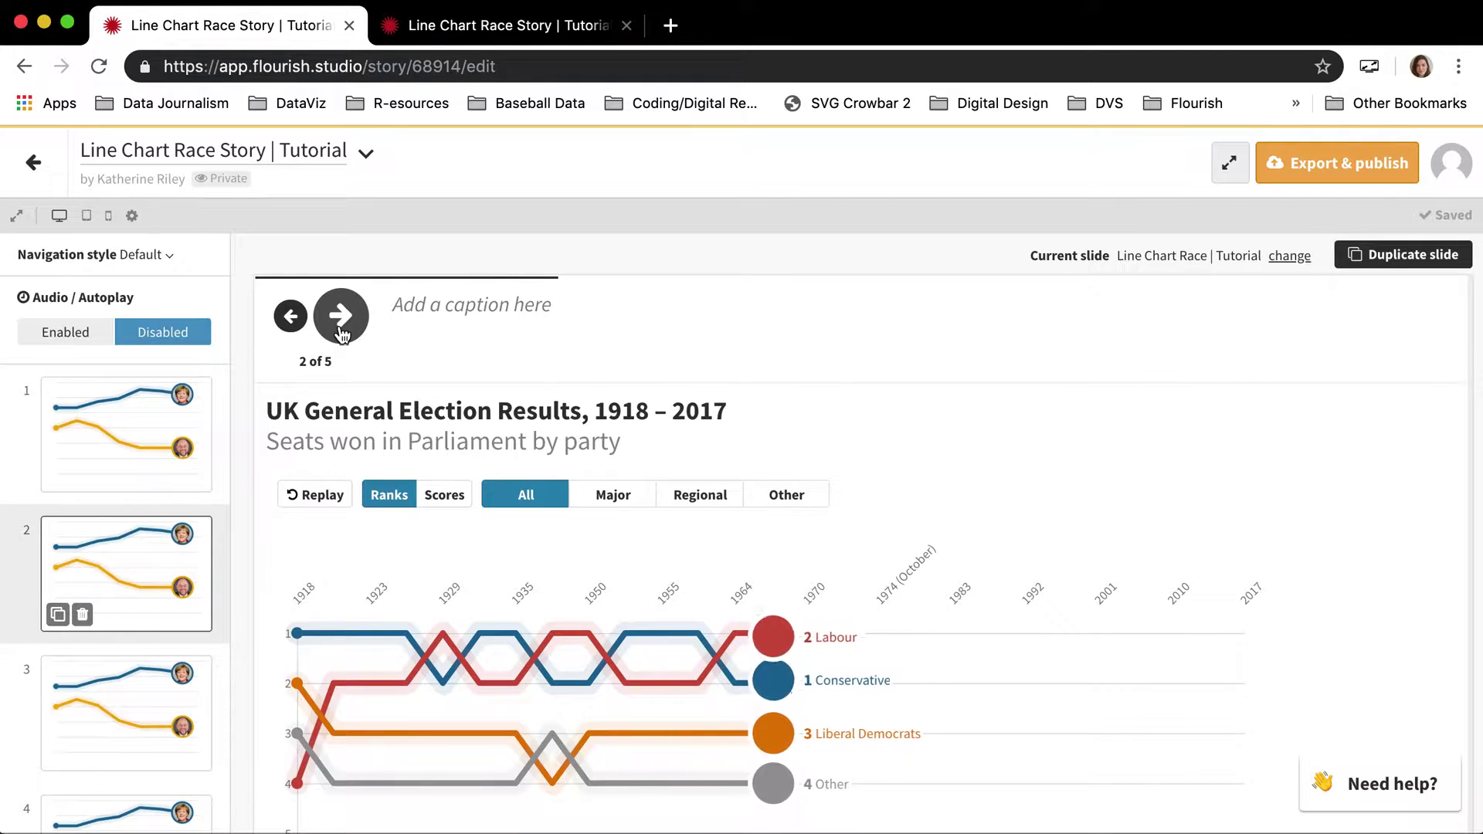
left_click(339, 329)
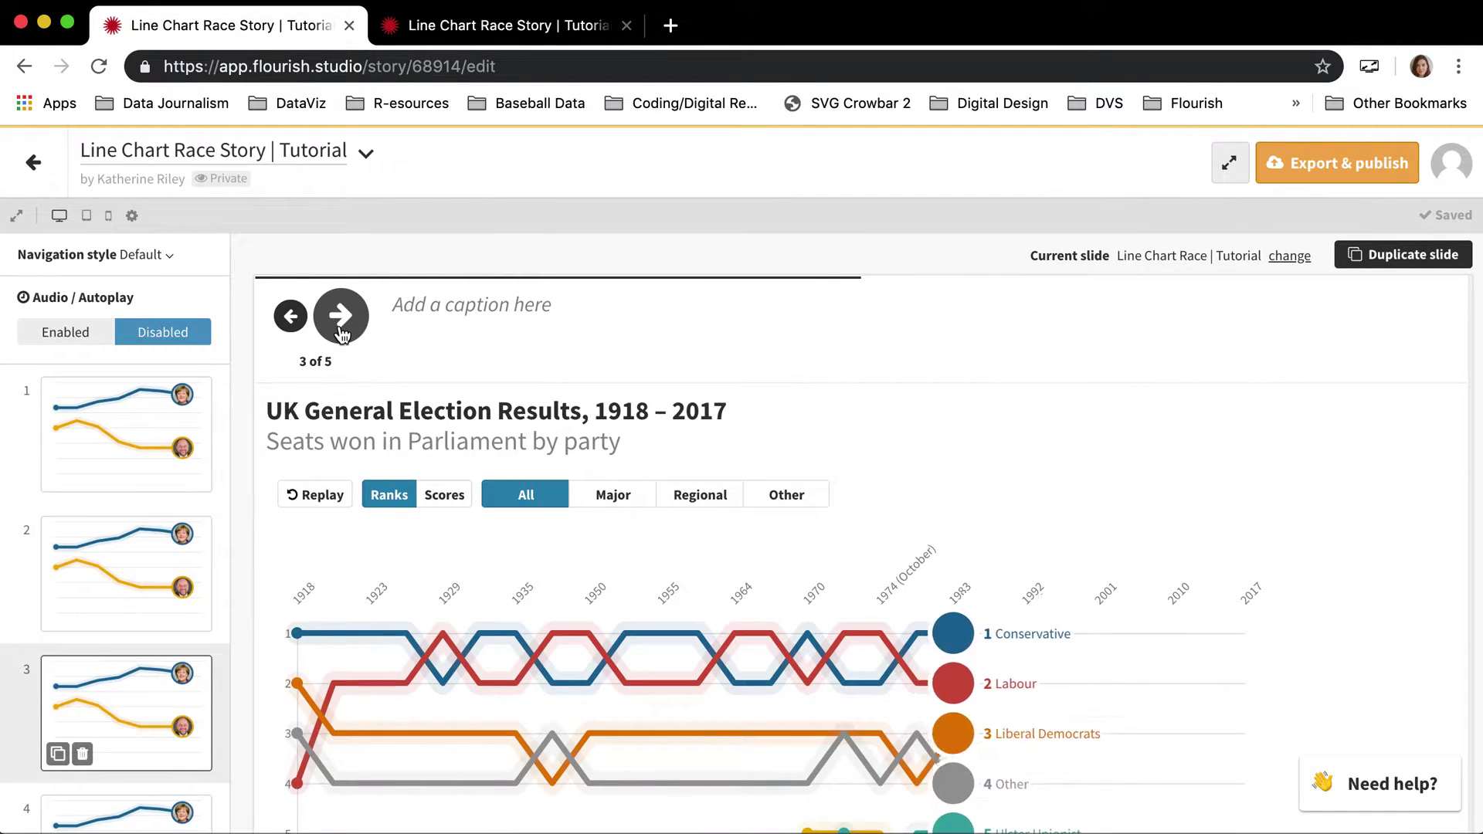
scroll(495, 551, "down", 2)
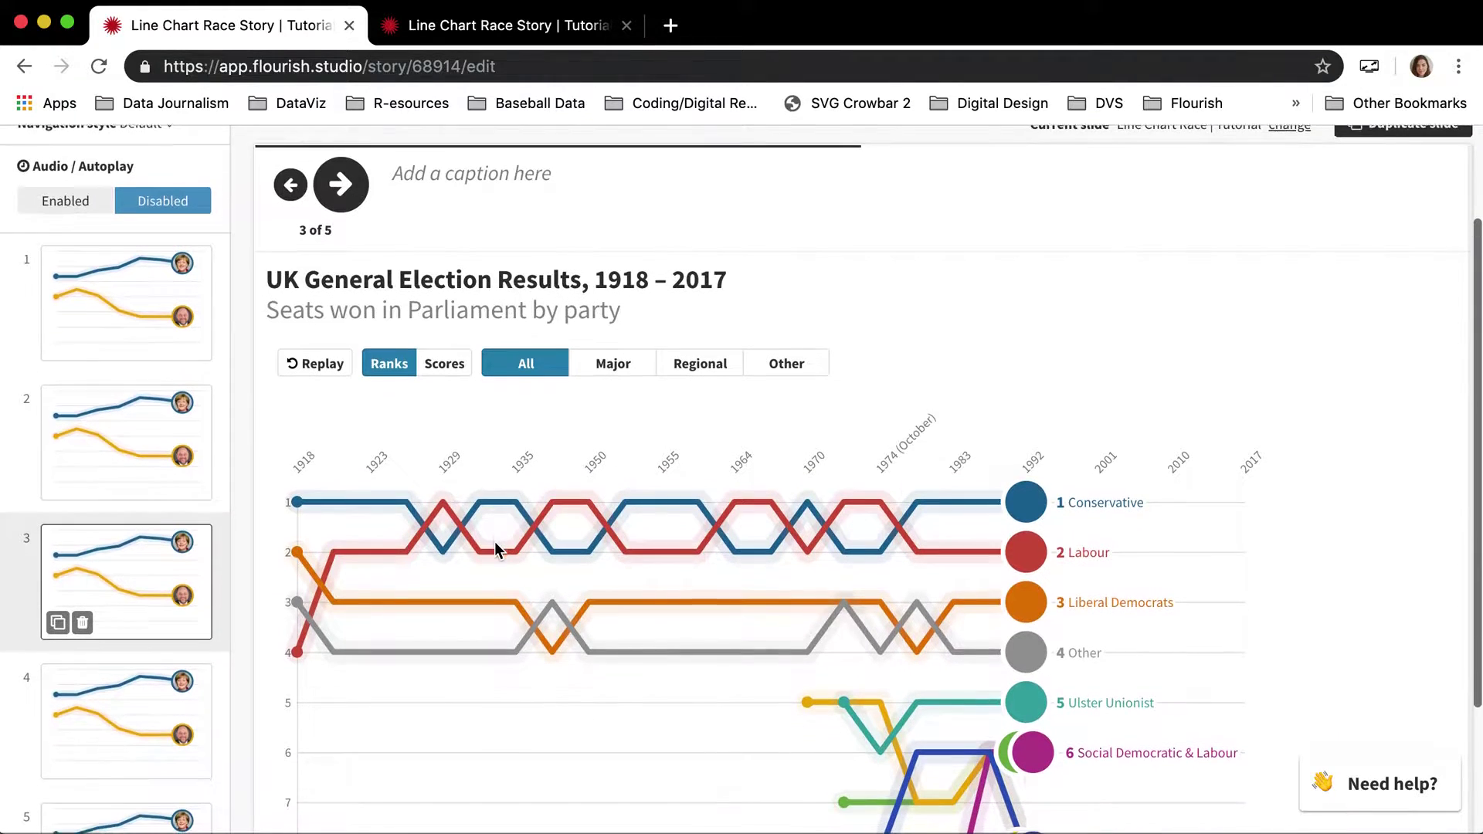
scroll(425, 282, "up", 1)
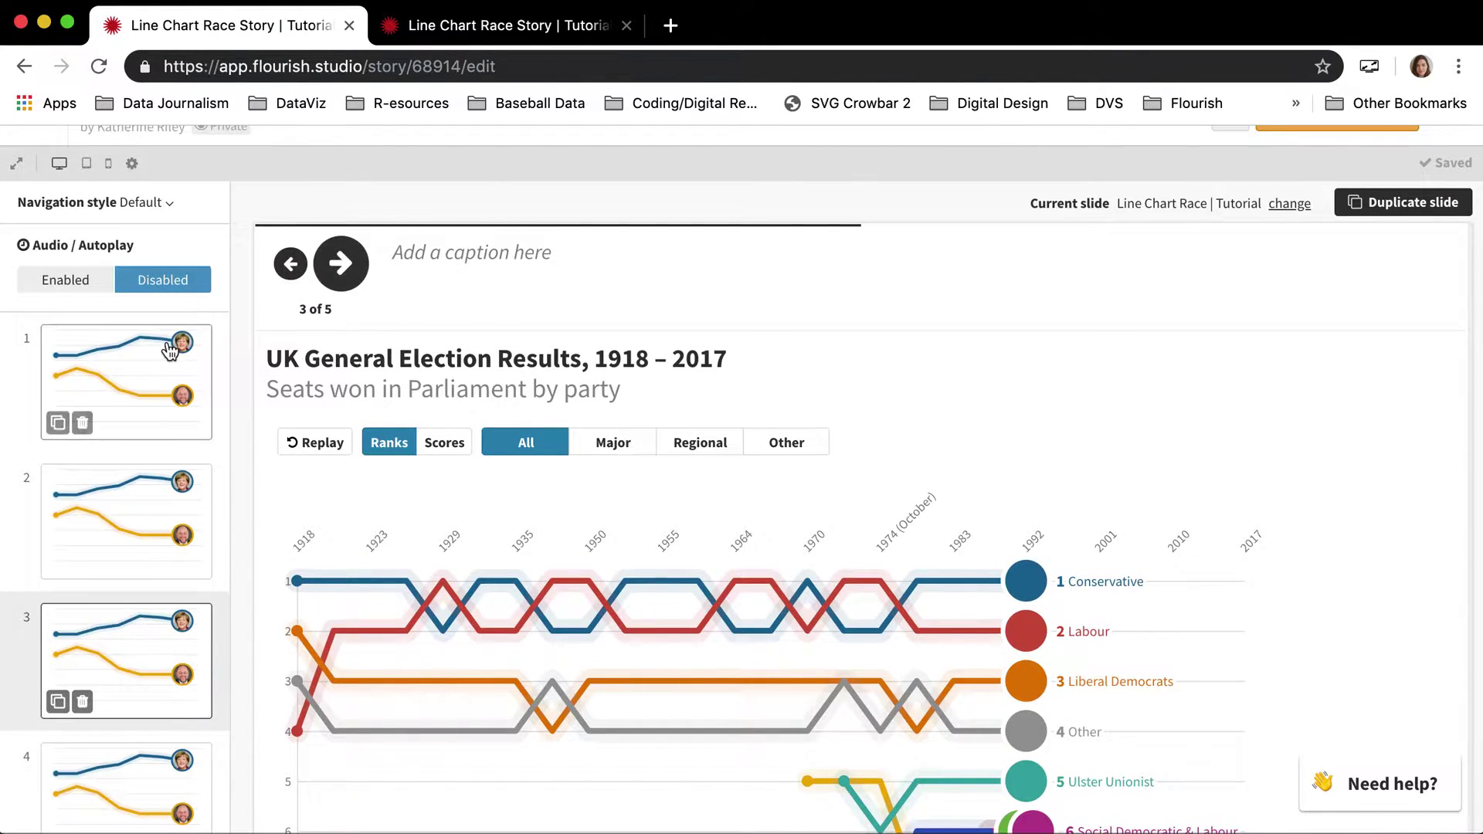
scroll(348, 278, "up", 1)
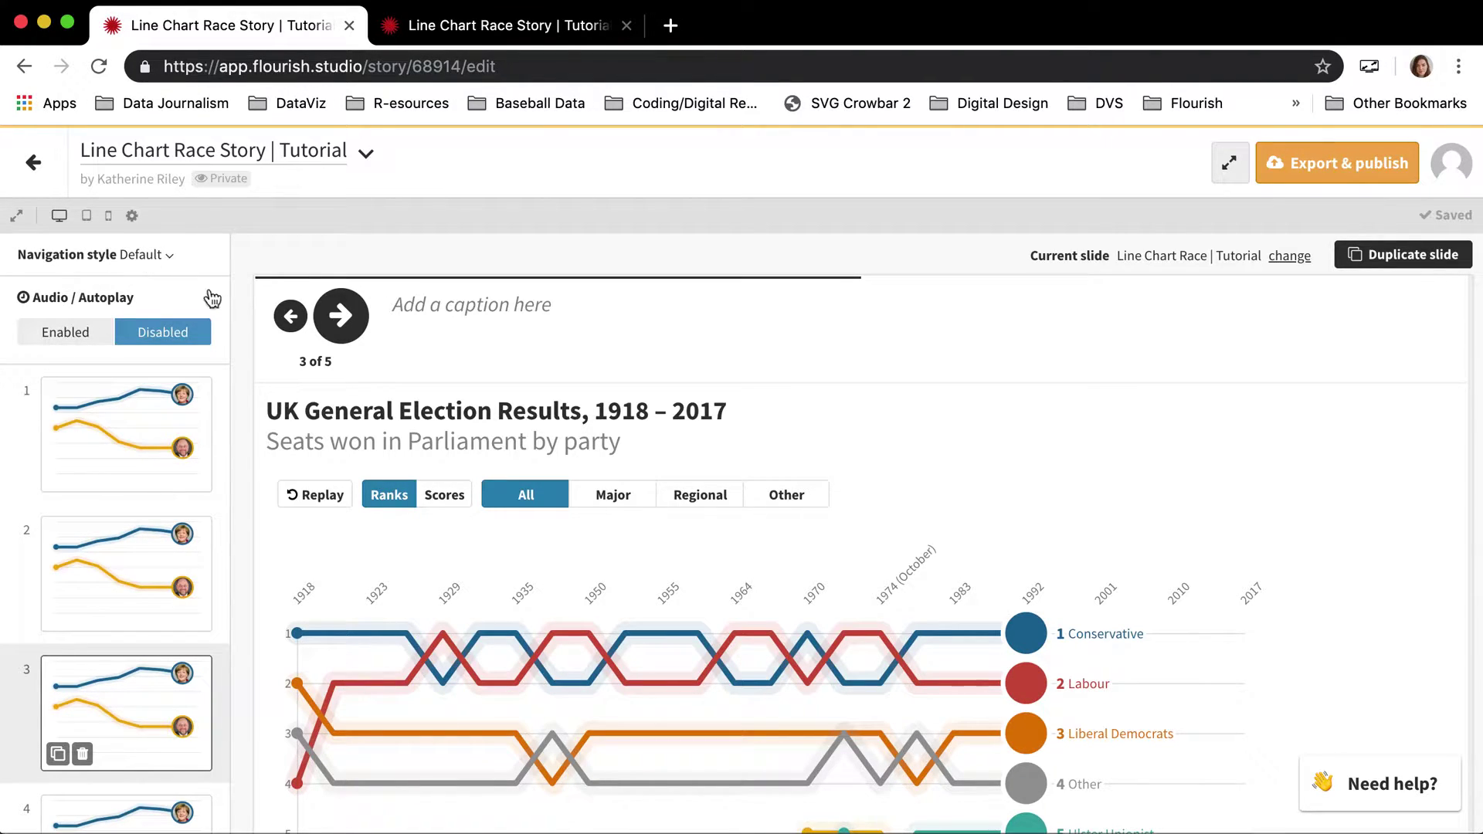
left_click(67, 337)
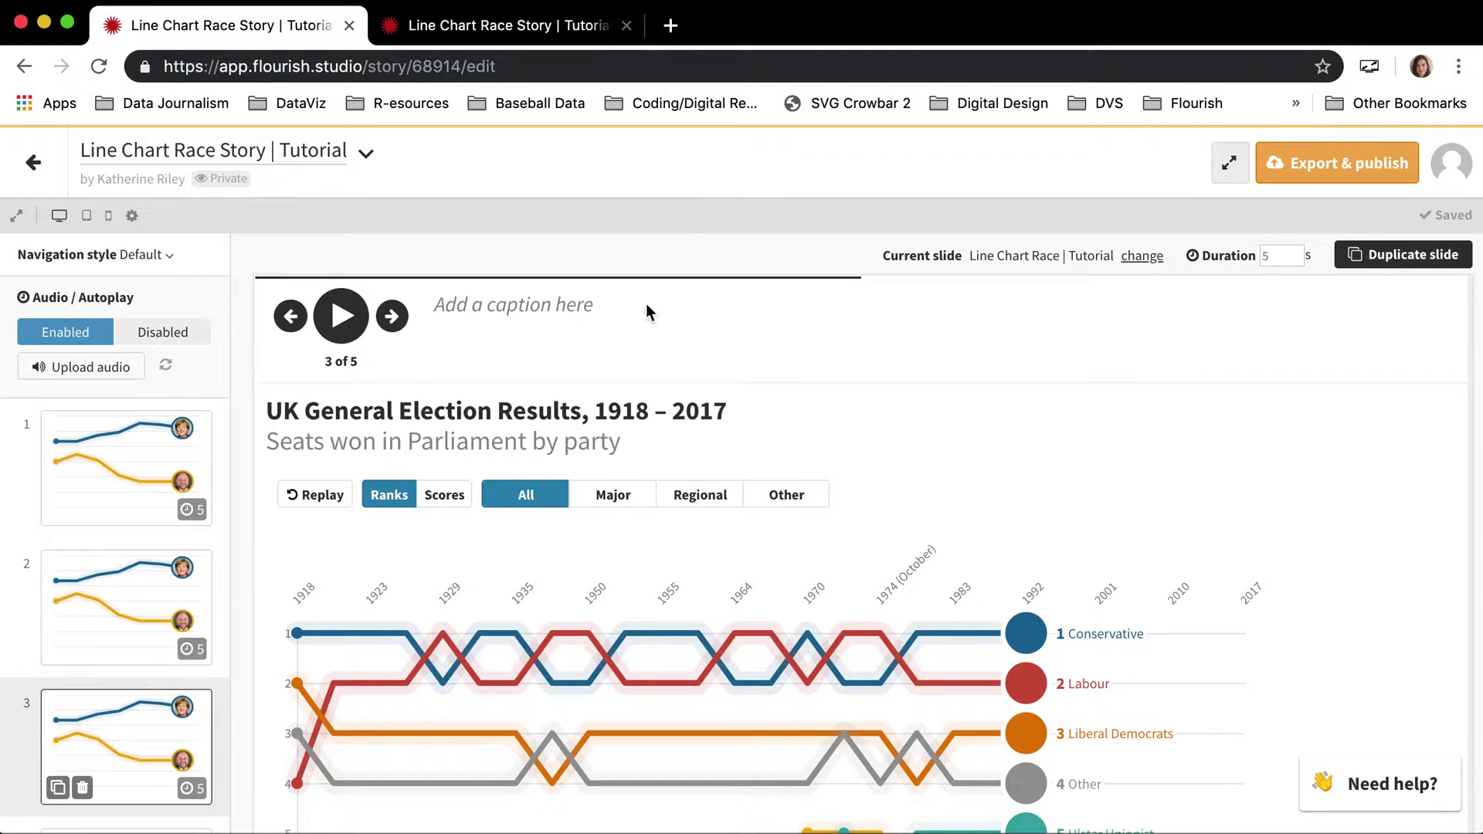
Select the Current slide Duration field, with autoplay enabled and every slide at 5 seconds.
left_click(1279, 256)
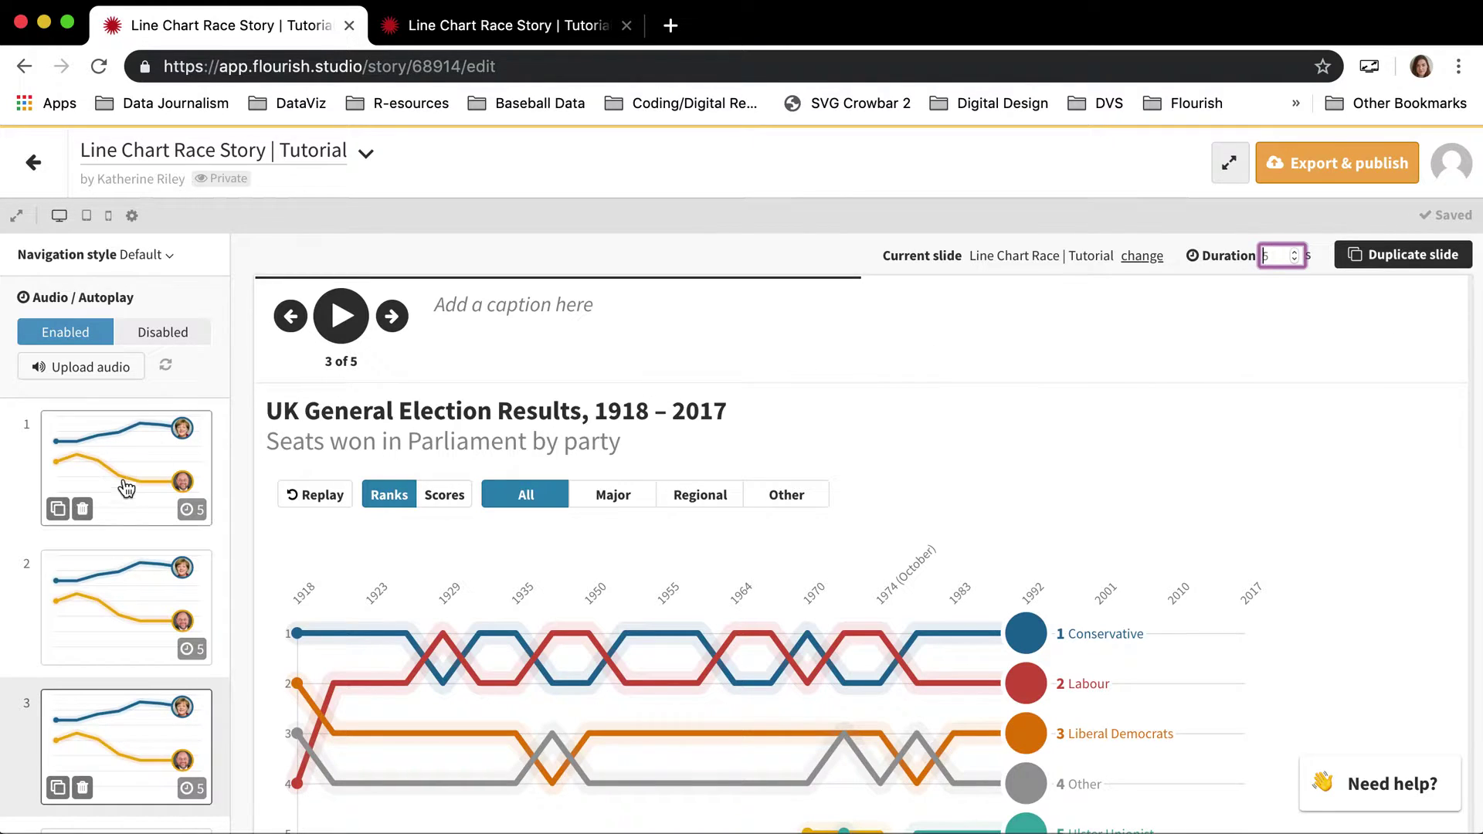
mouse_move(127, 574)
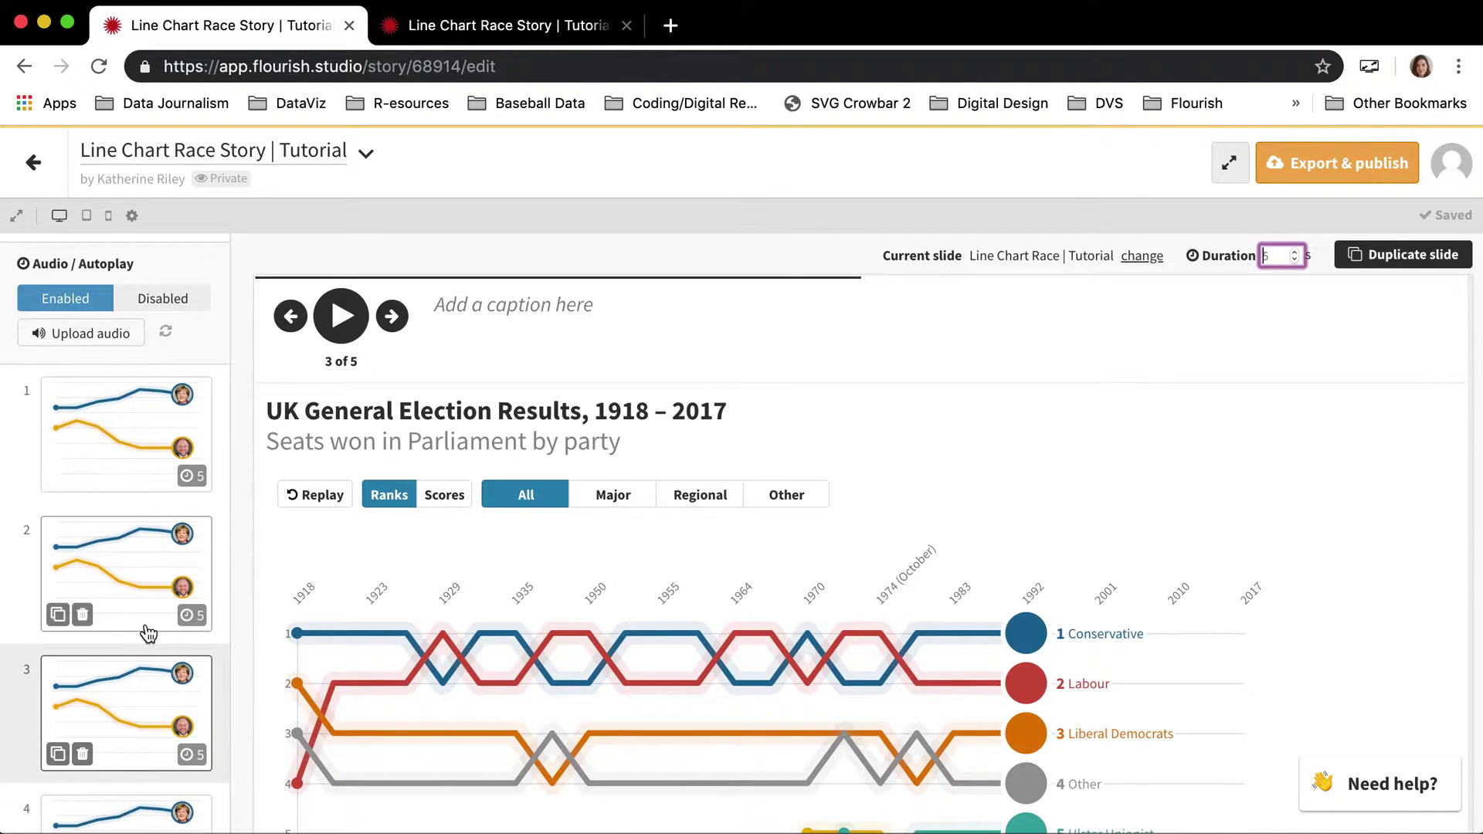
scroll(149, 629, "down", 3)
scroll(149, 634, "up", 3)
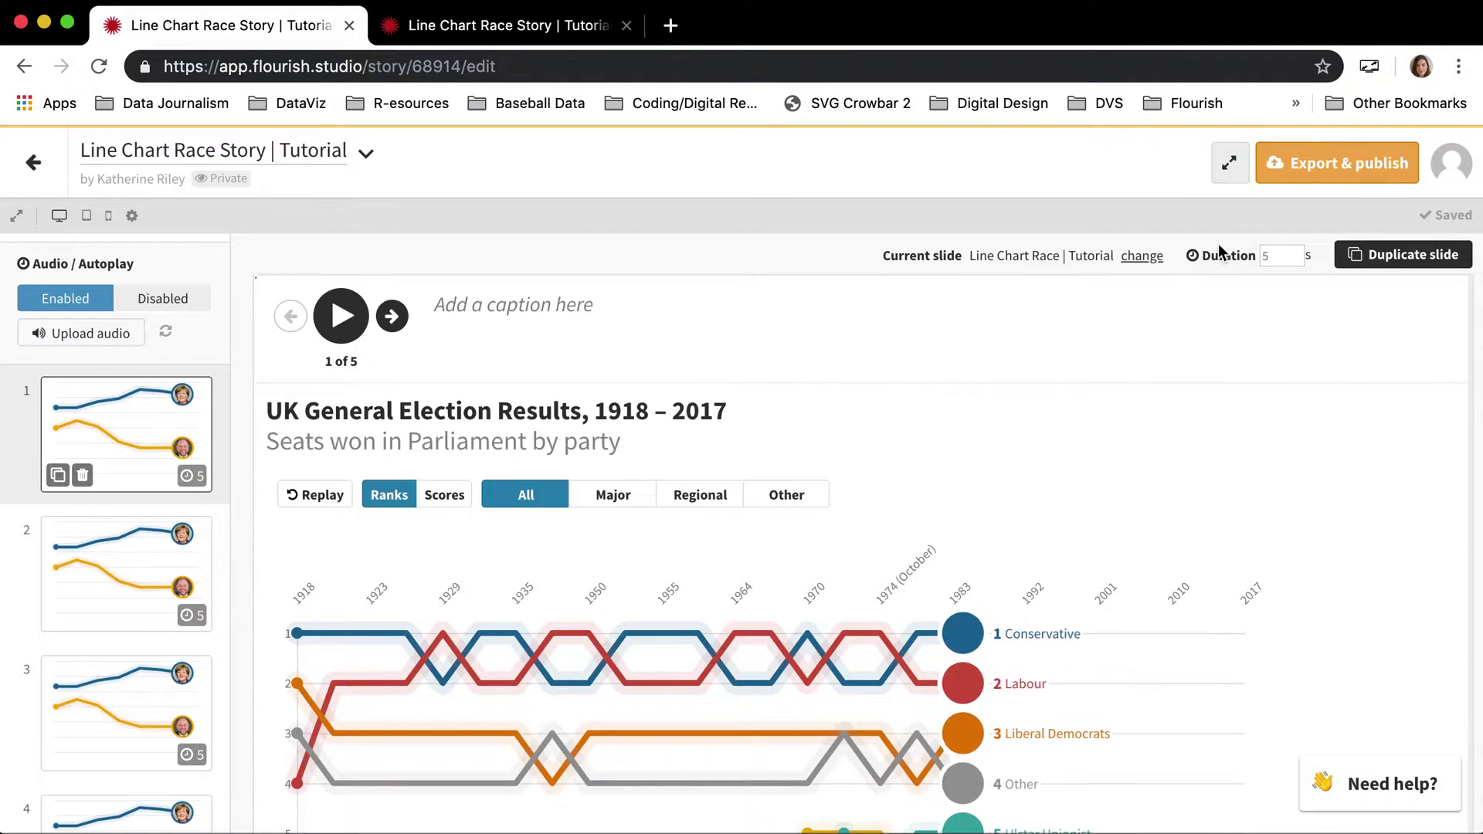
type("2")
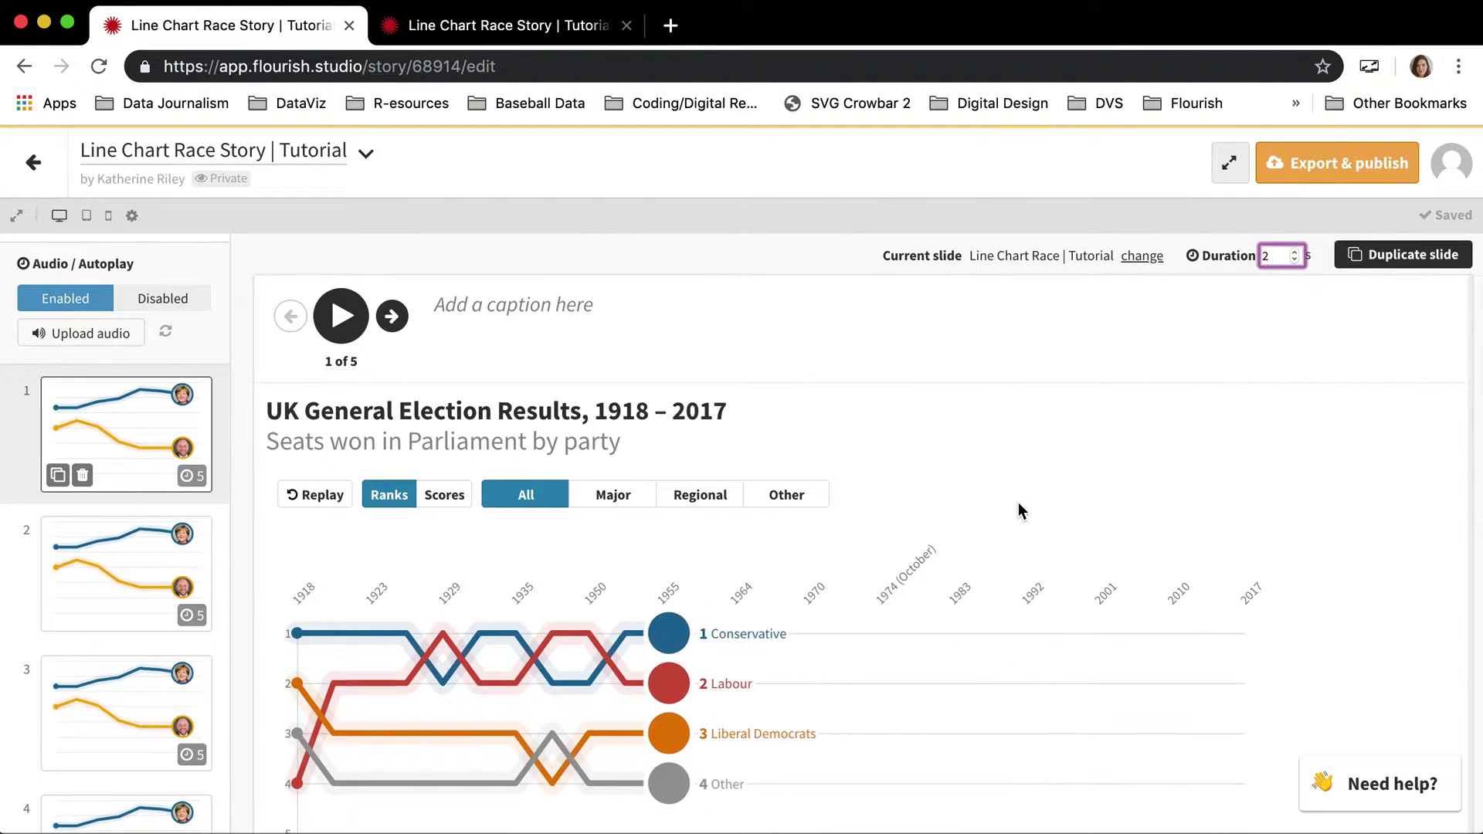
Confirm the 2-second duration for slide 1 and republish the story.
key("shift+Tab")
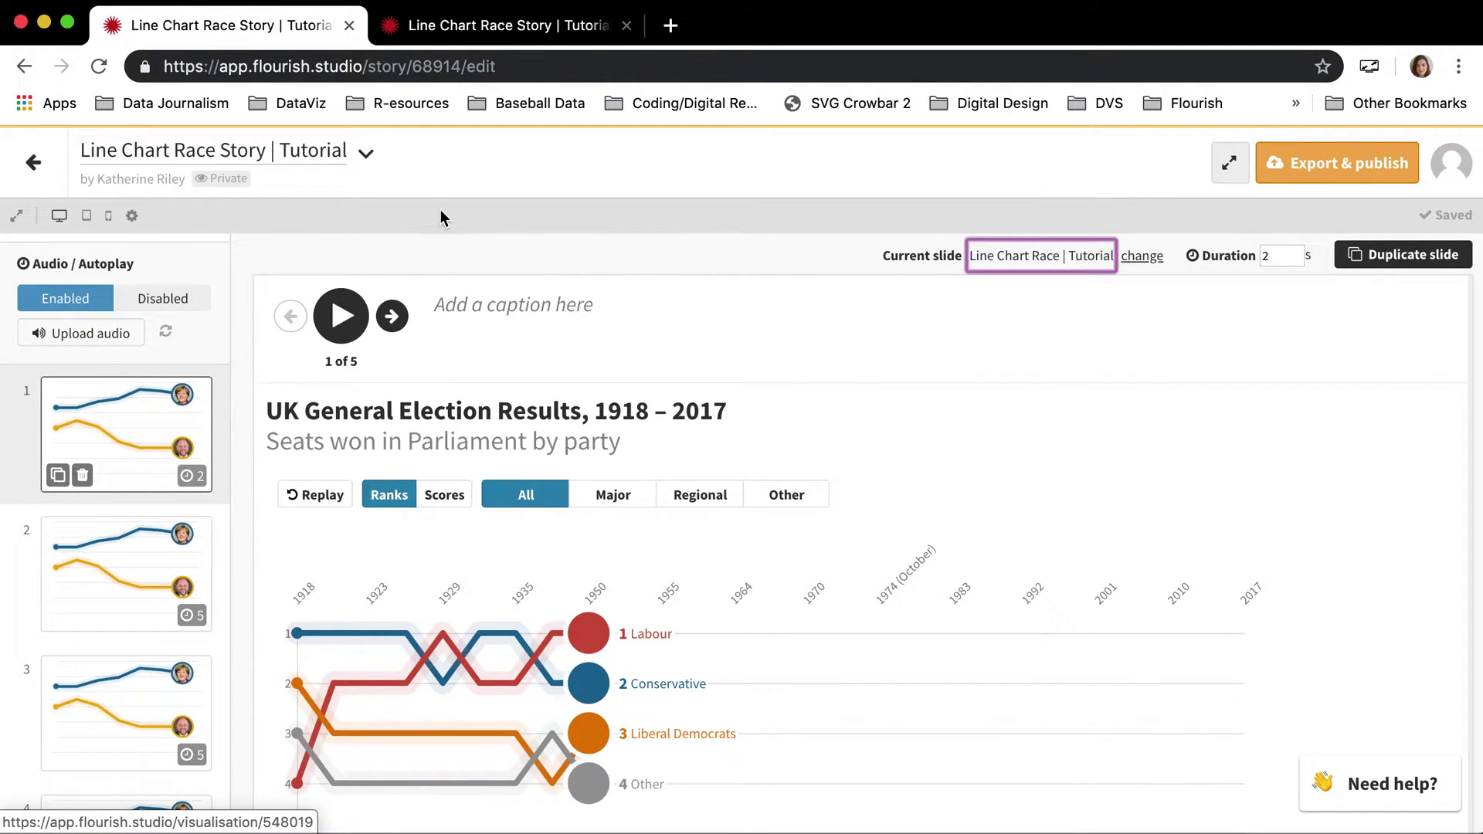
left_click(1285, 155)
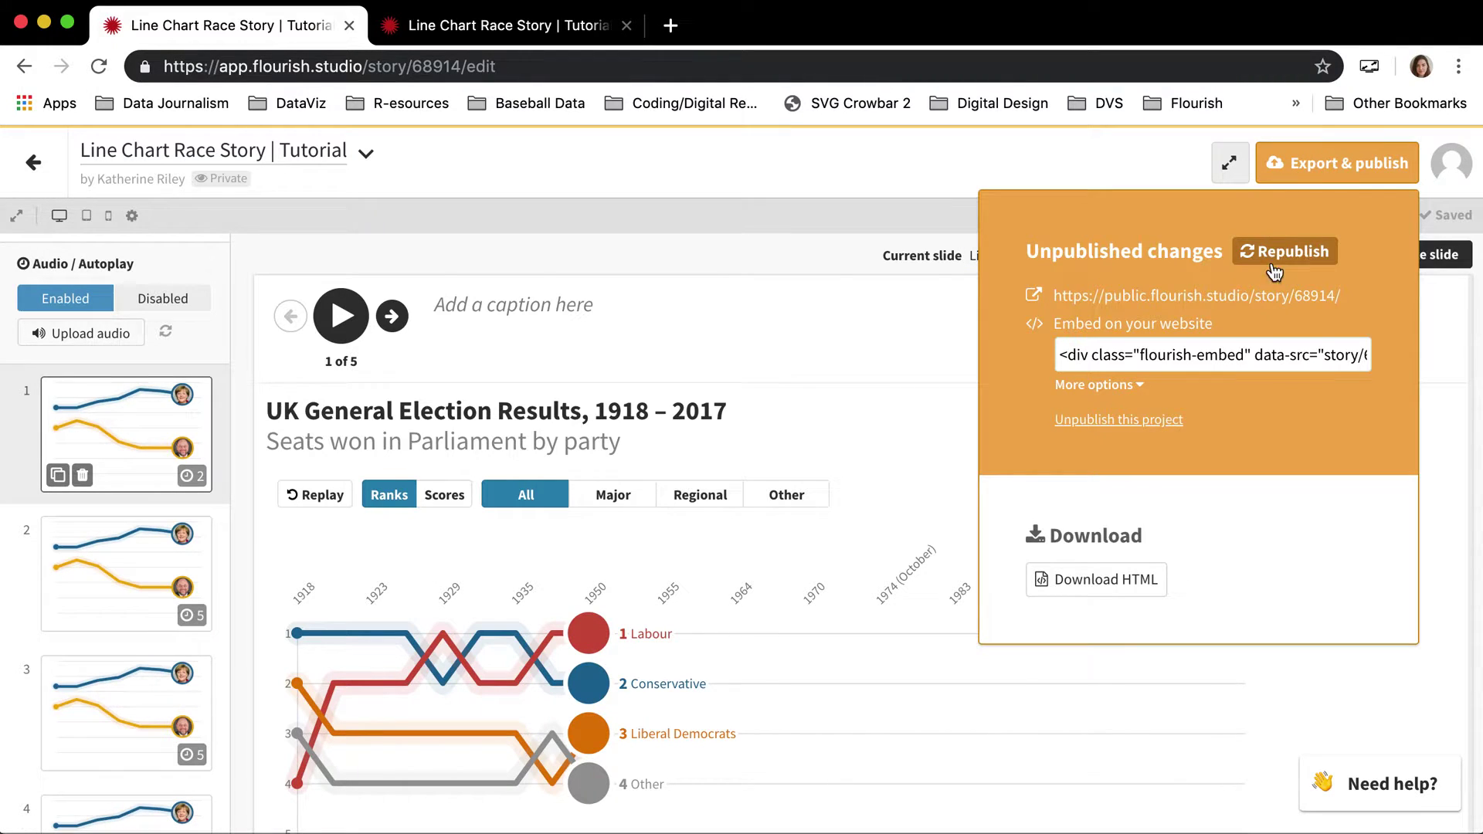
left_click(1275, 258)
Reload the public story, play it through to slide 3, and return to the editor.
left_click(506, 27)
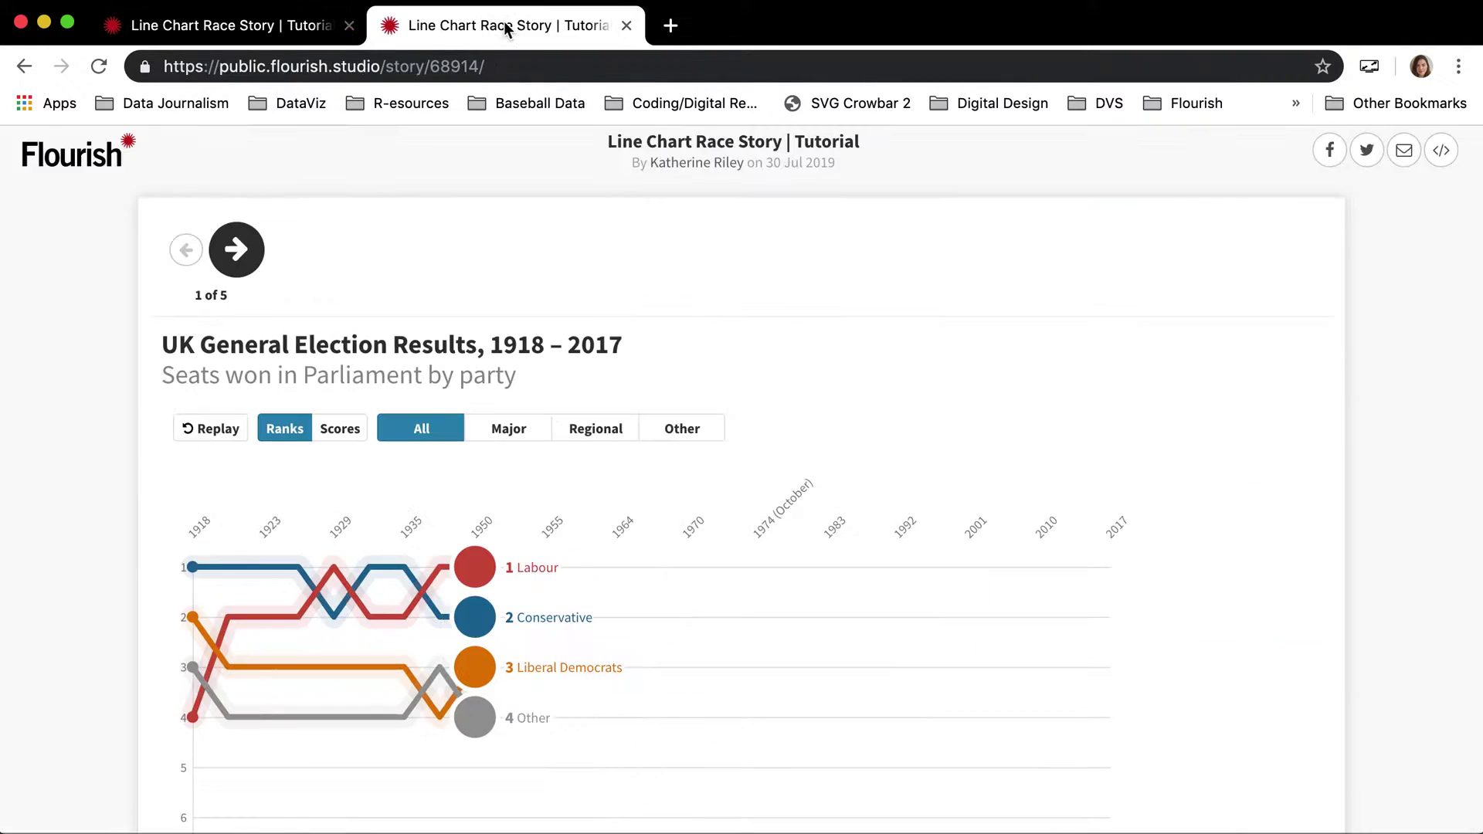
key("super+r")
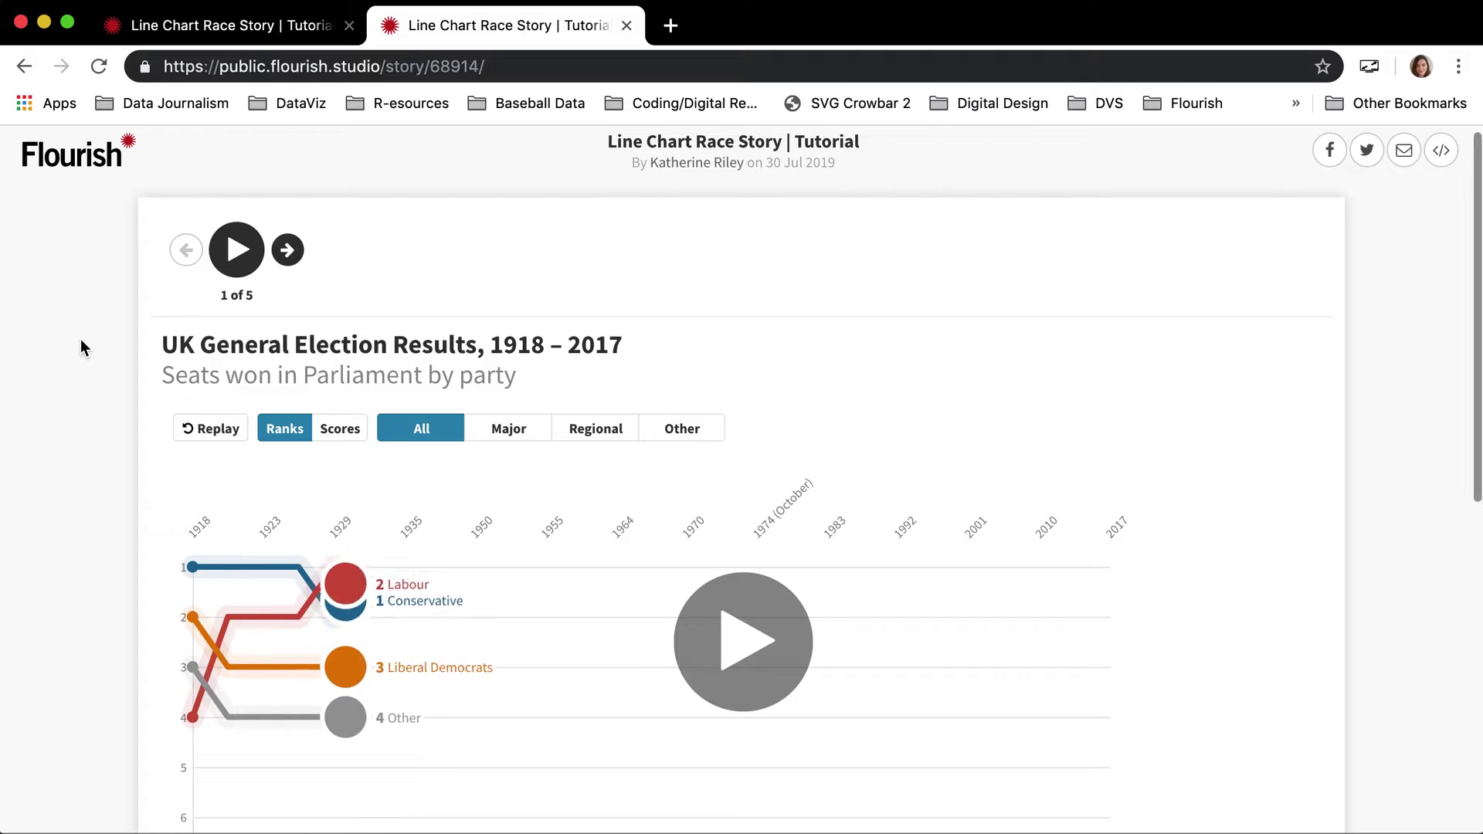
left_click(754, 645)
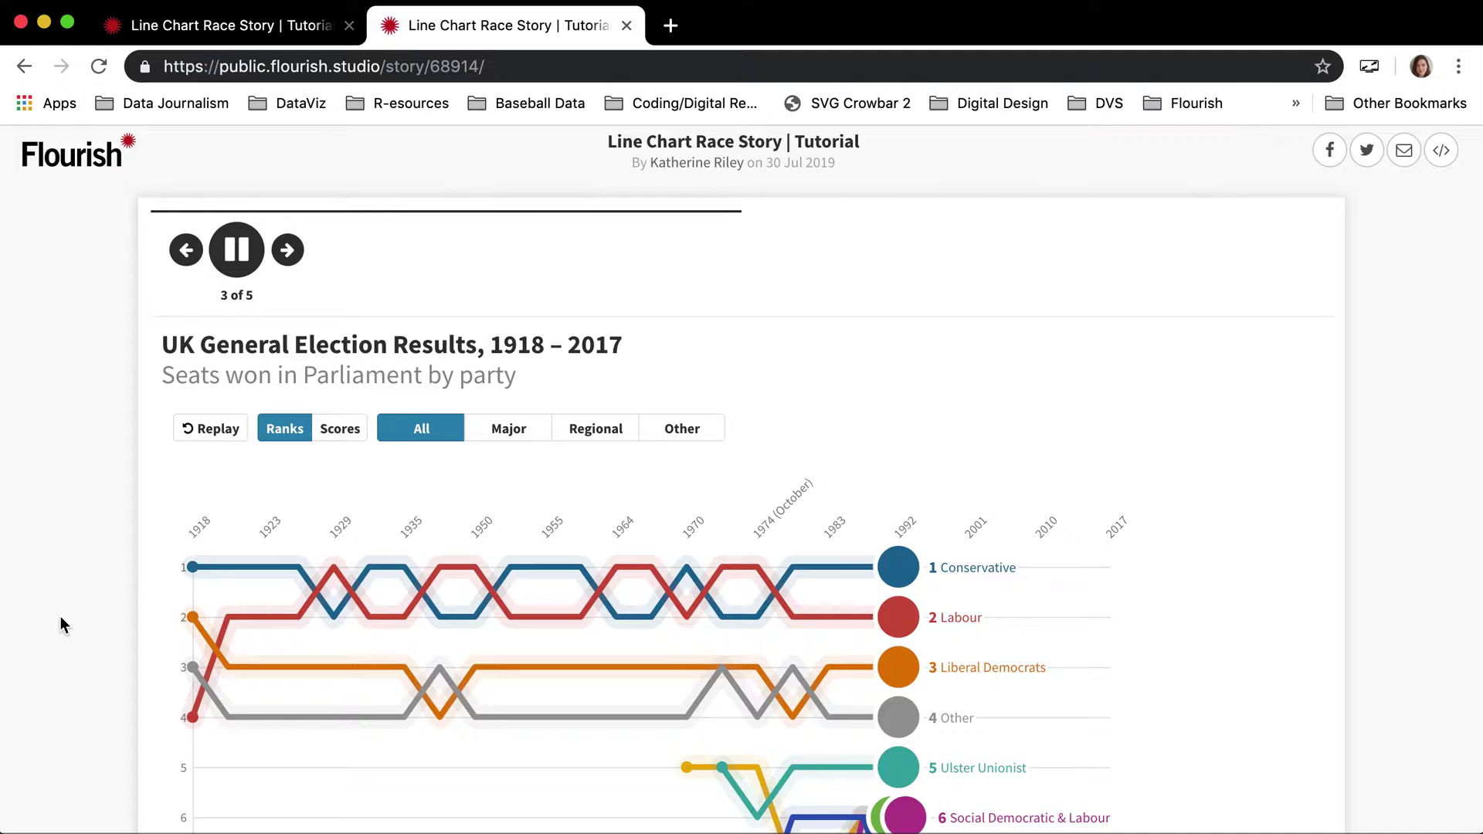
scroll(60, 627, "down", 1)
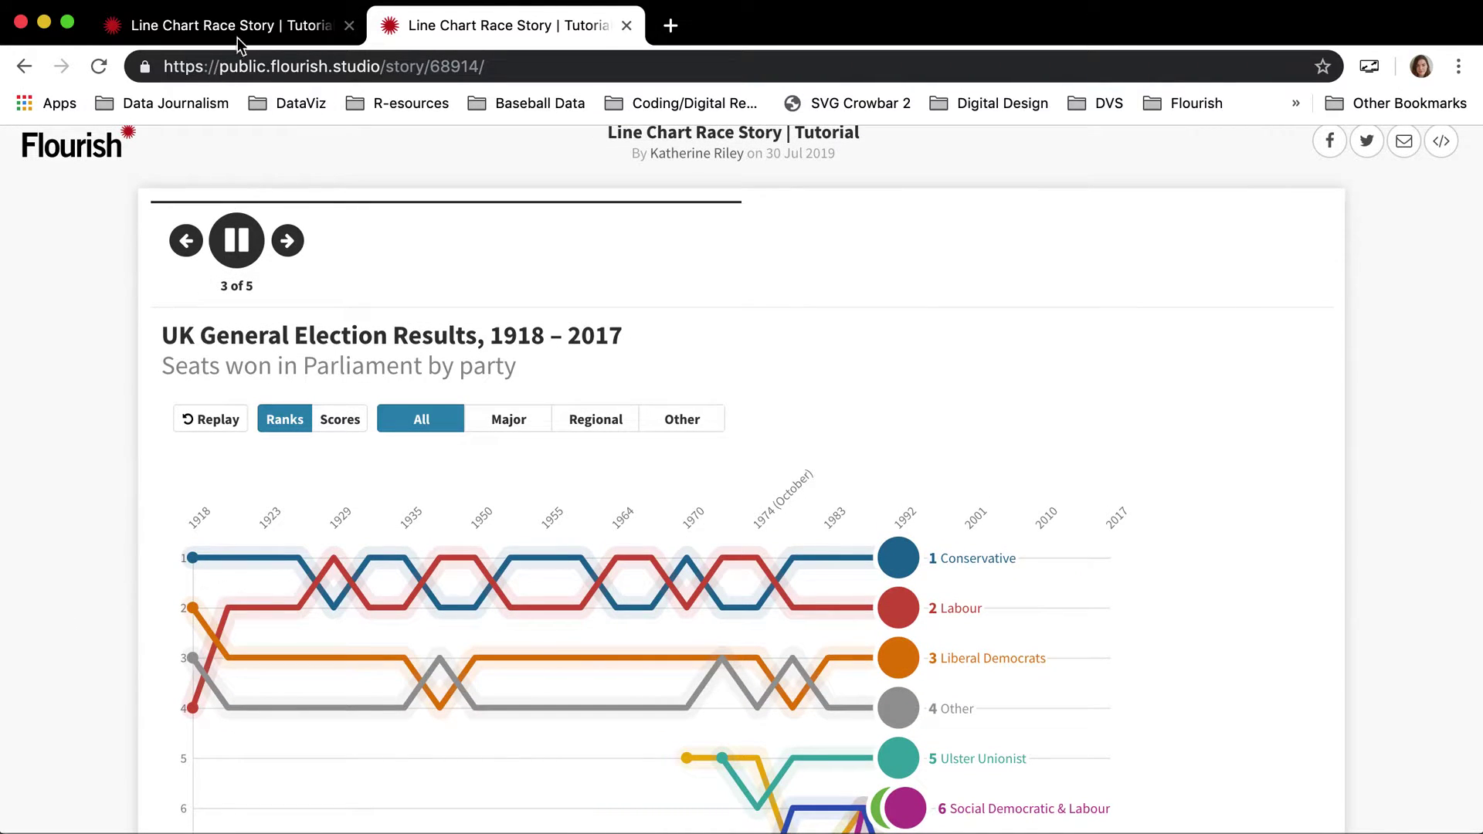
left_click(231, 26)
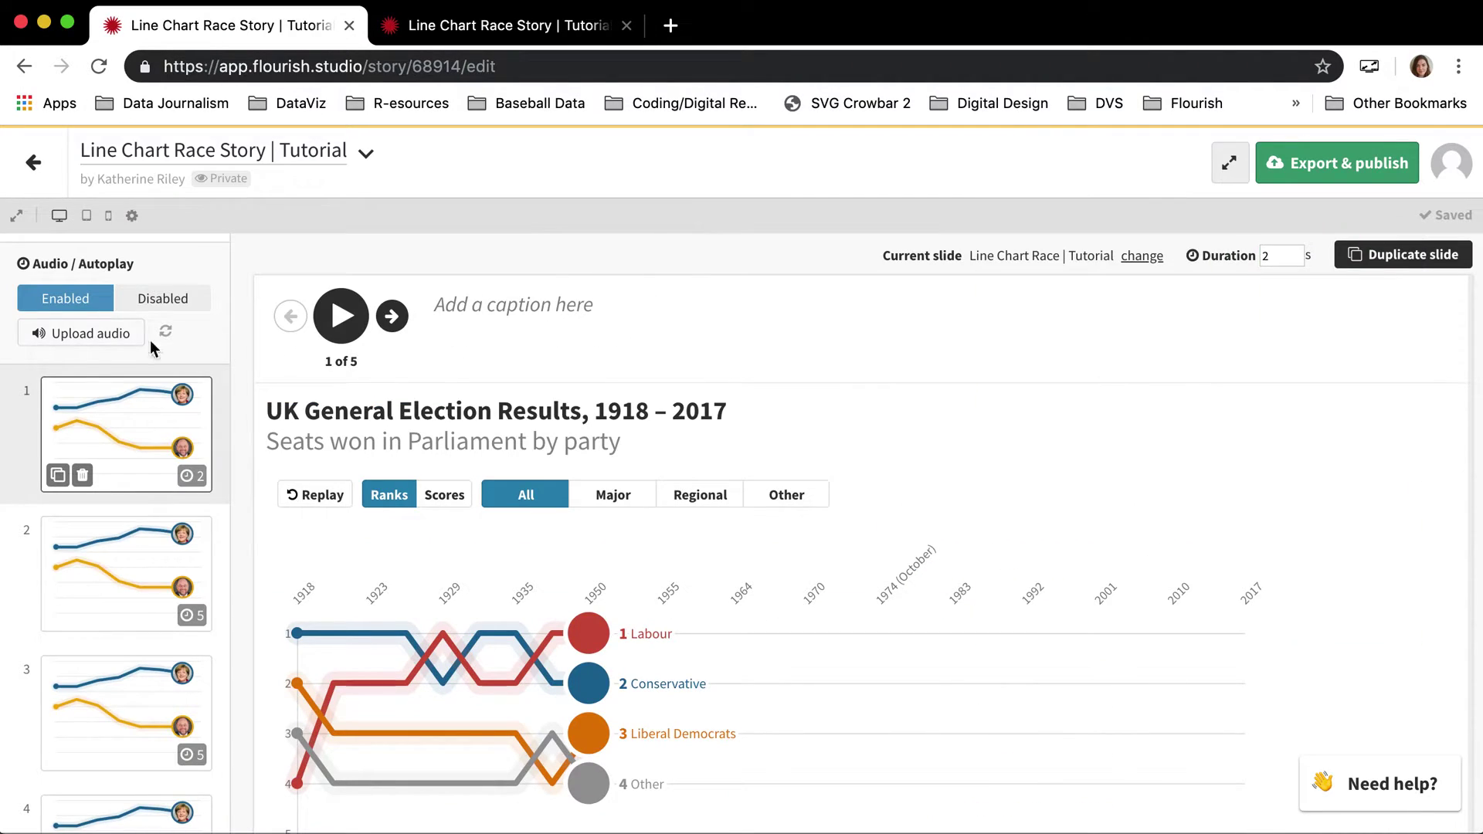
left_click(121, 339)
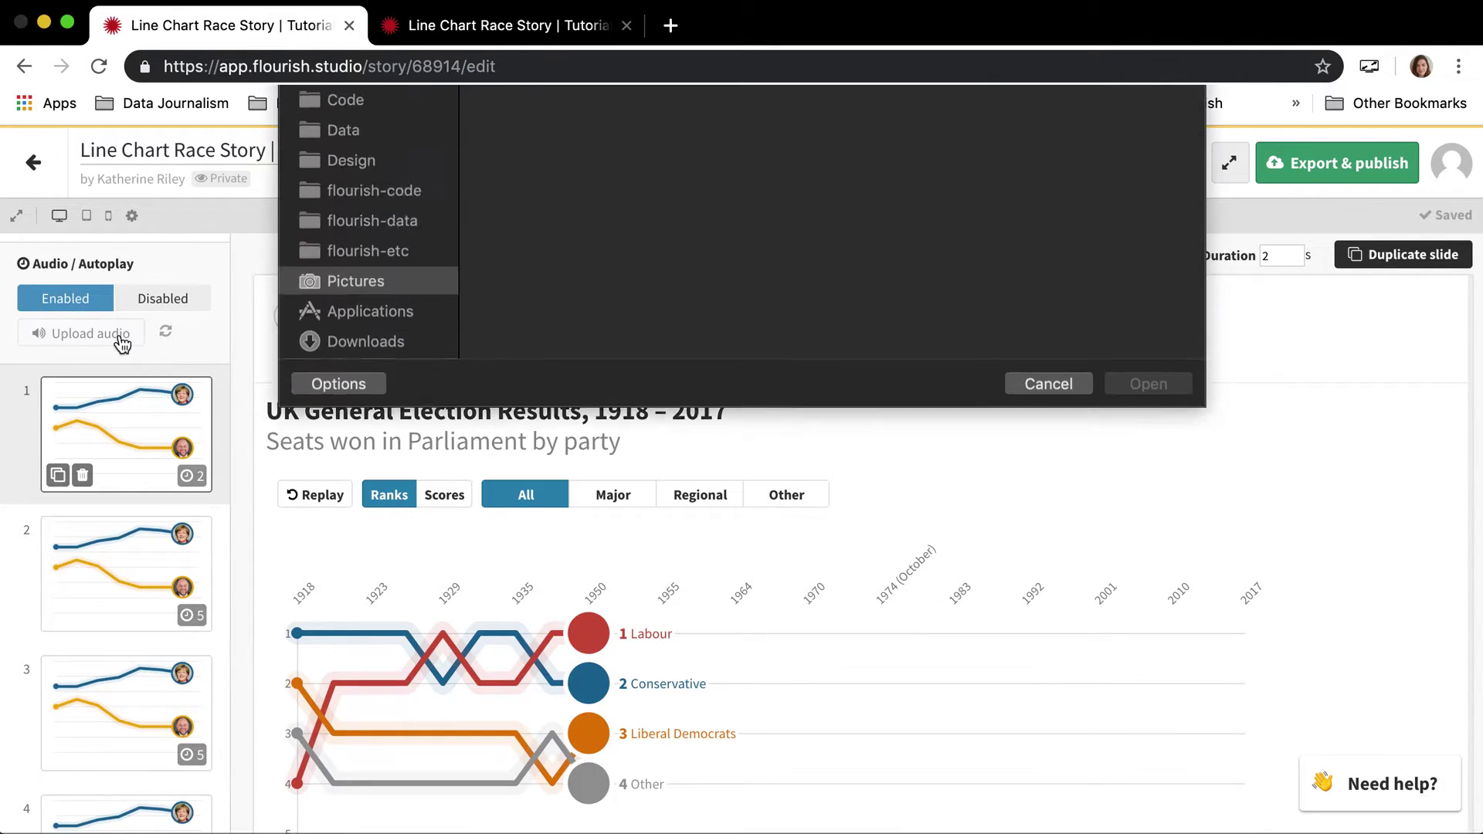
left_click(1055, 592)
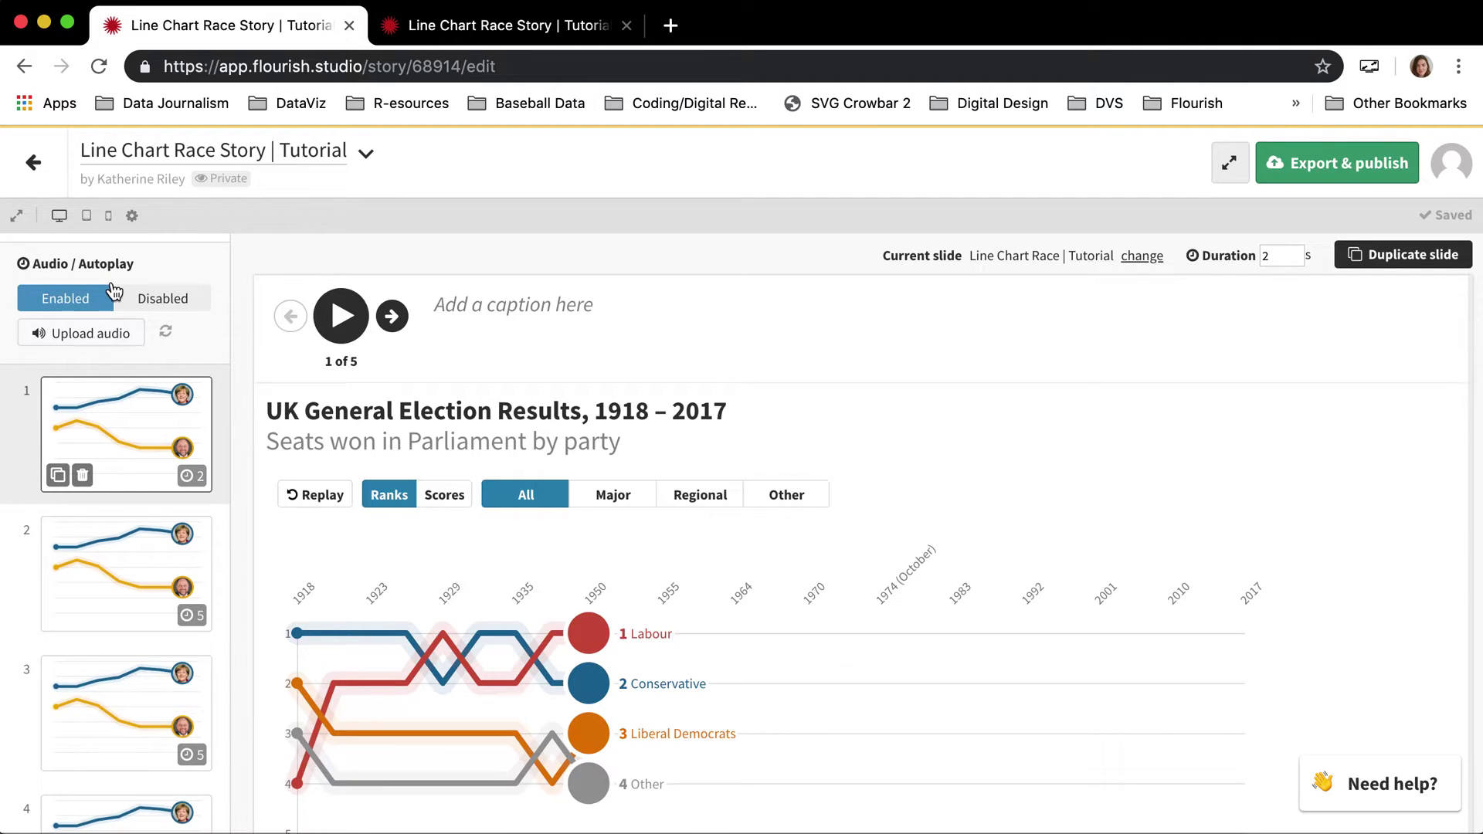
scroll(116, 290, "up", 1)
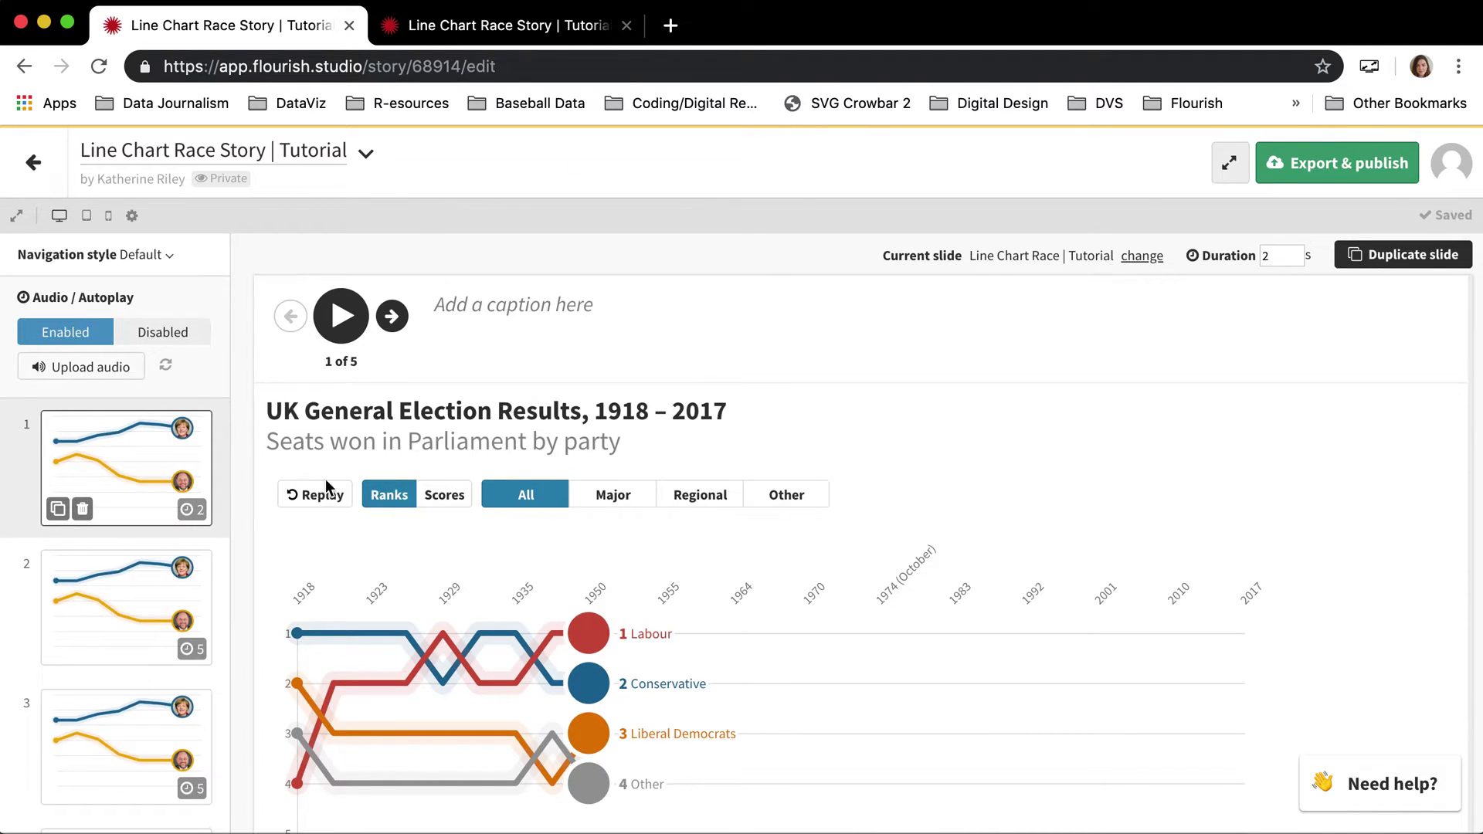
scroll(129, 519, "down", 5)
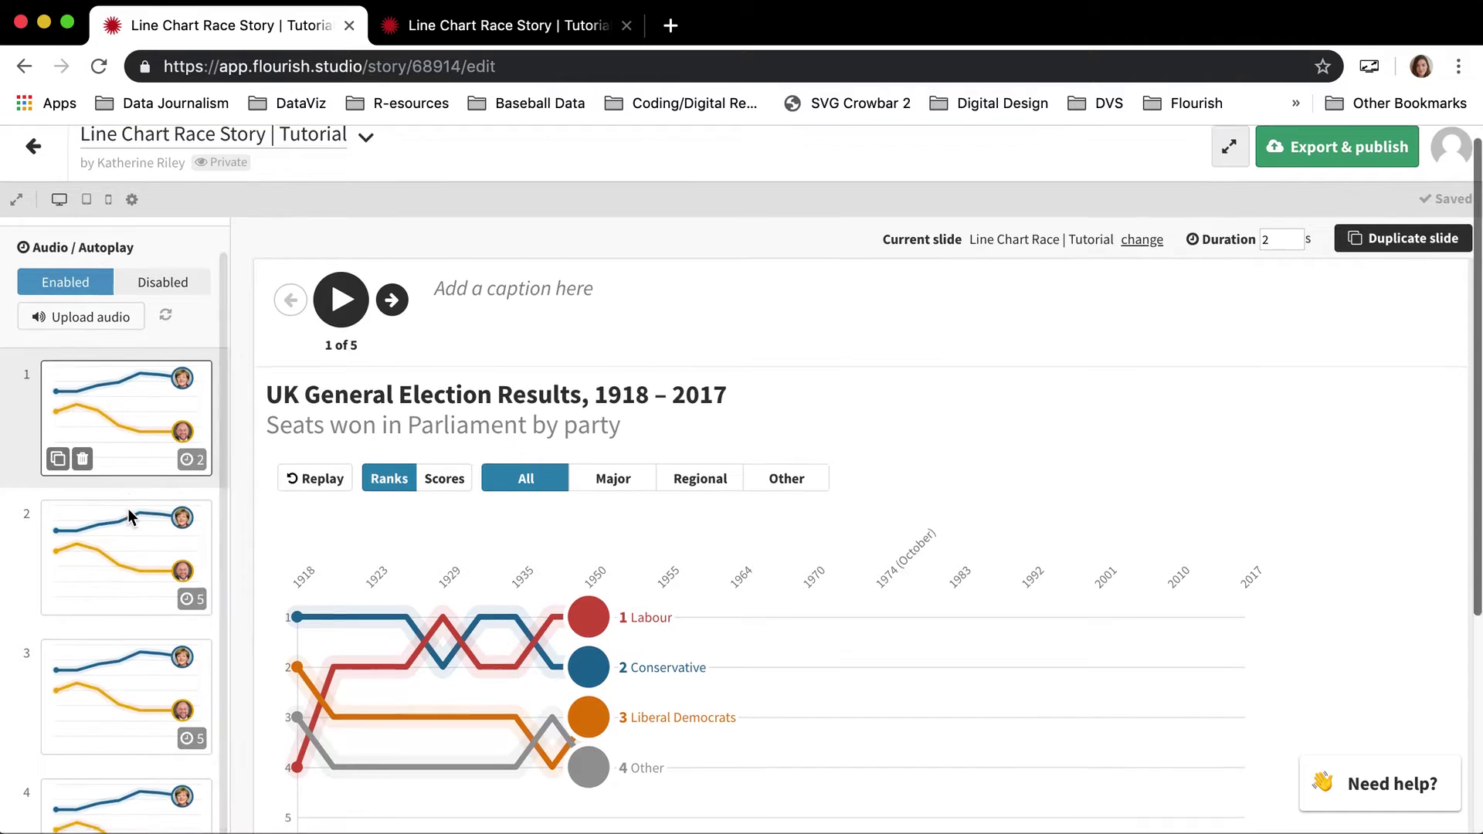
scroll(130, 519, "up", 3)
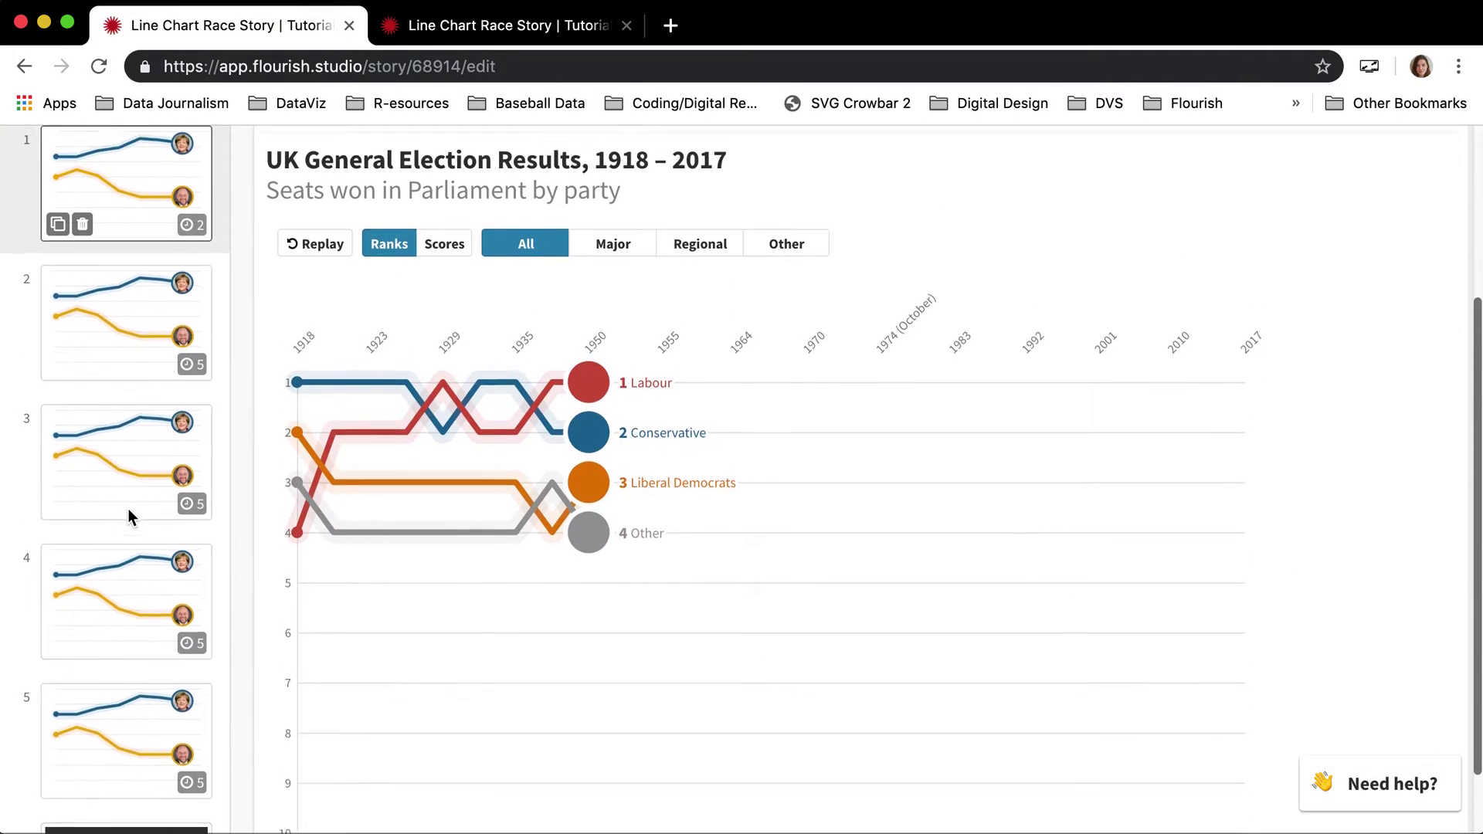
scroll(130, 521, "up", 2)
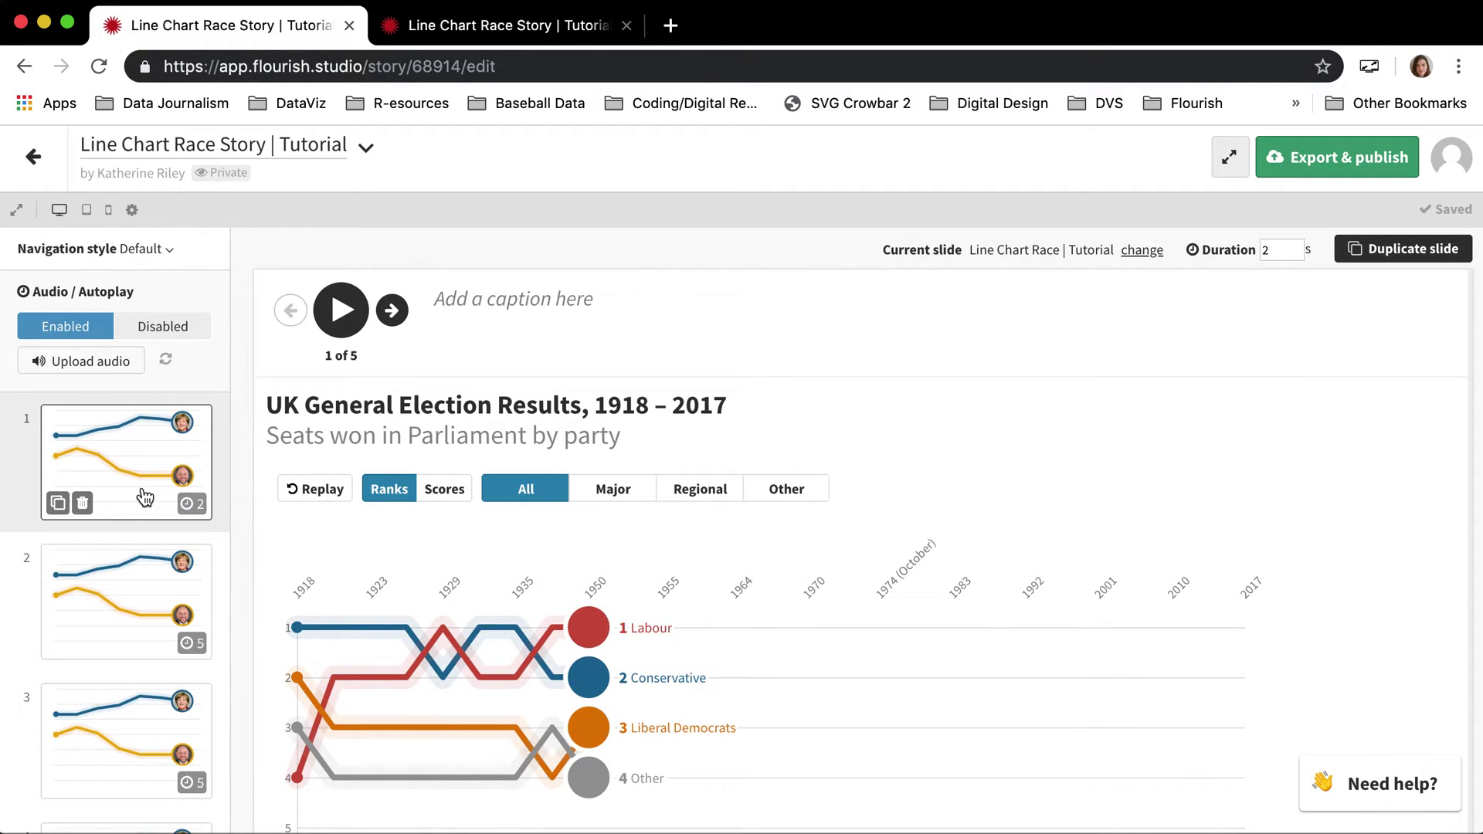
left_click(1277, 256)
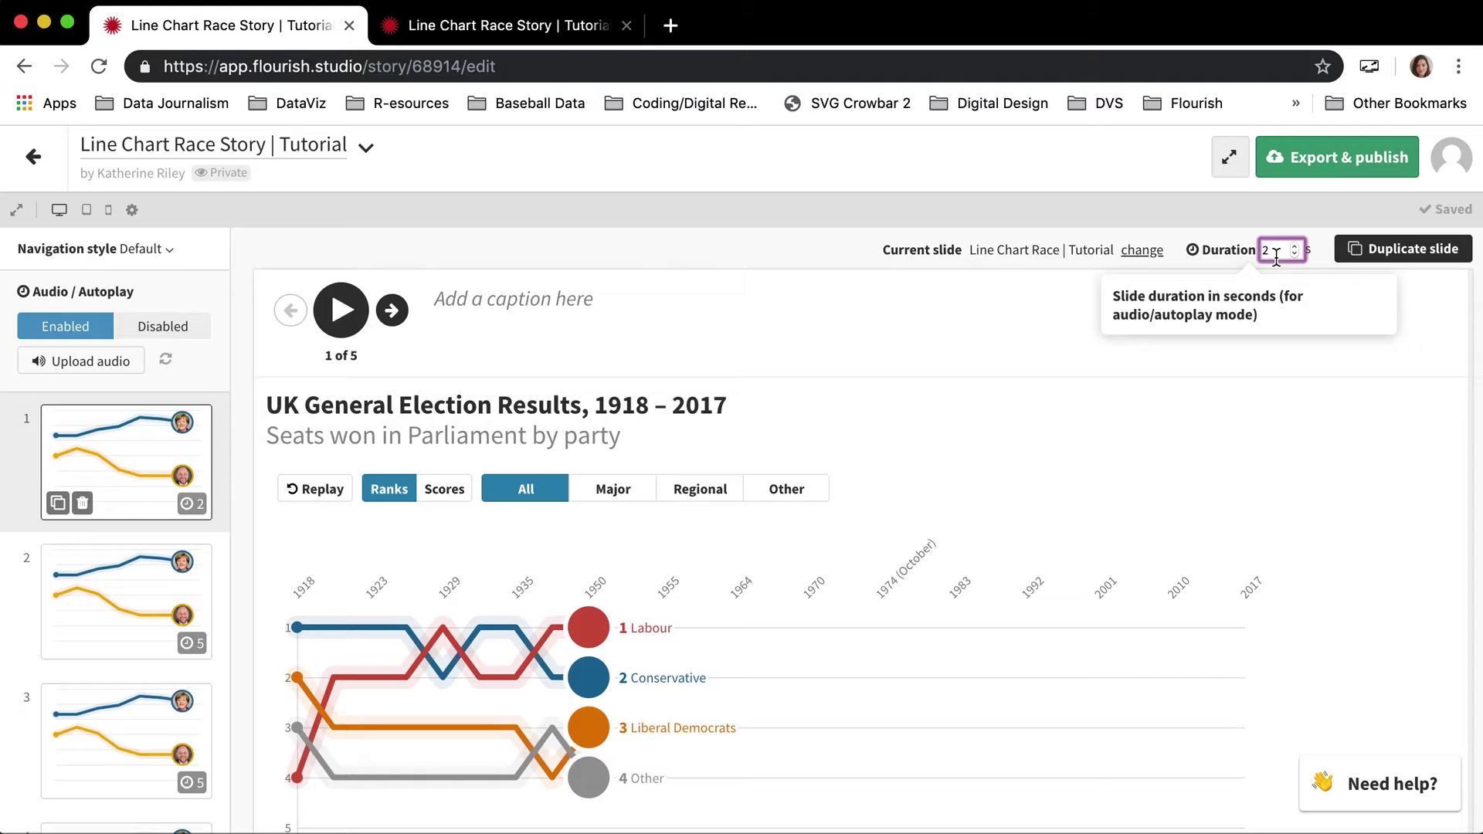
type("3")
Confirm the 3-second duration for slide 1 and advance to slide 2.
key("shift+Tab")
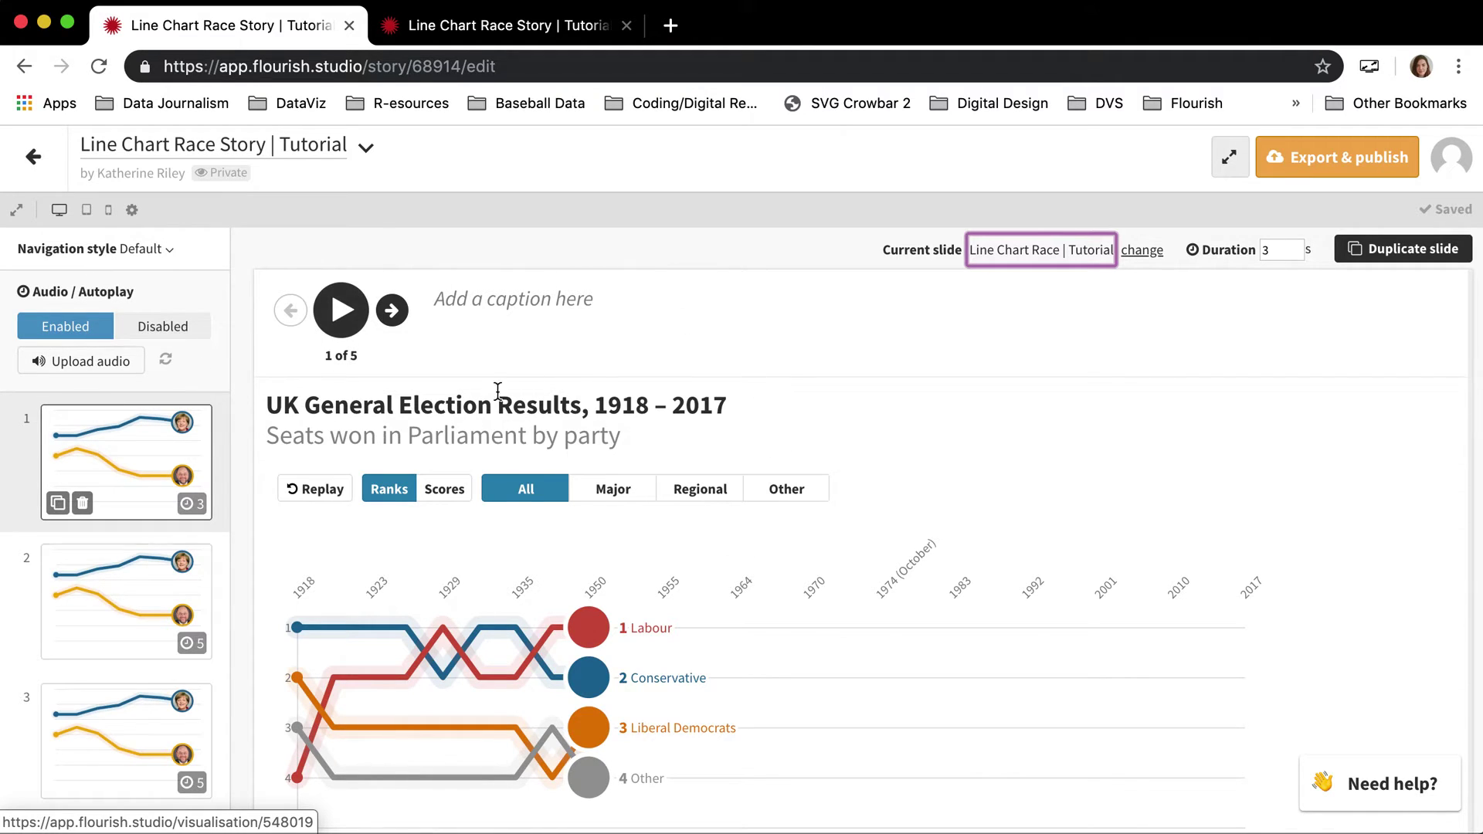
left_click(393, 311)
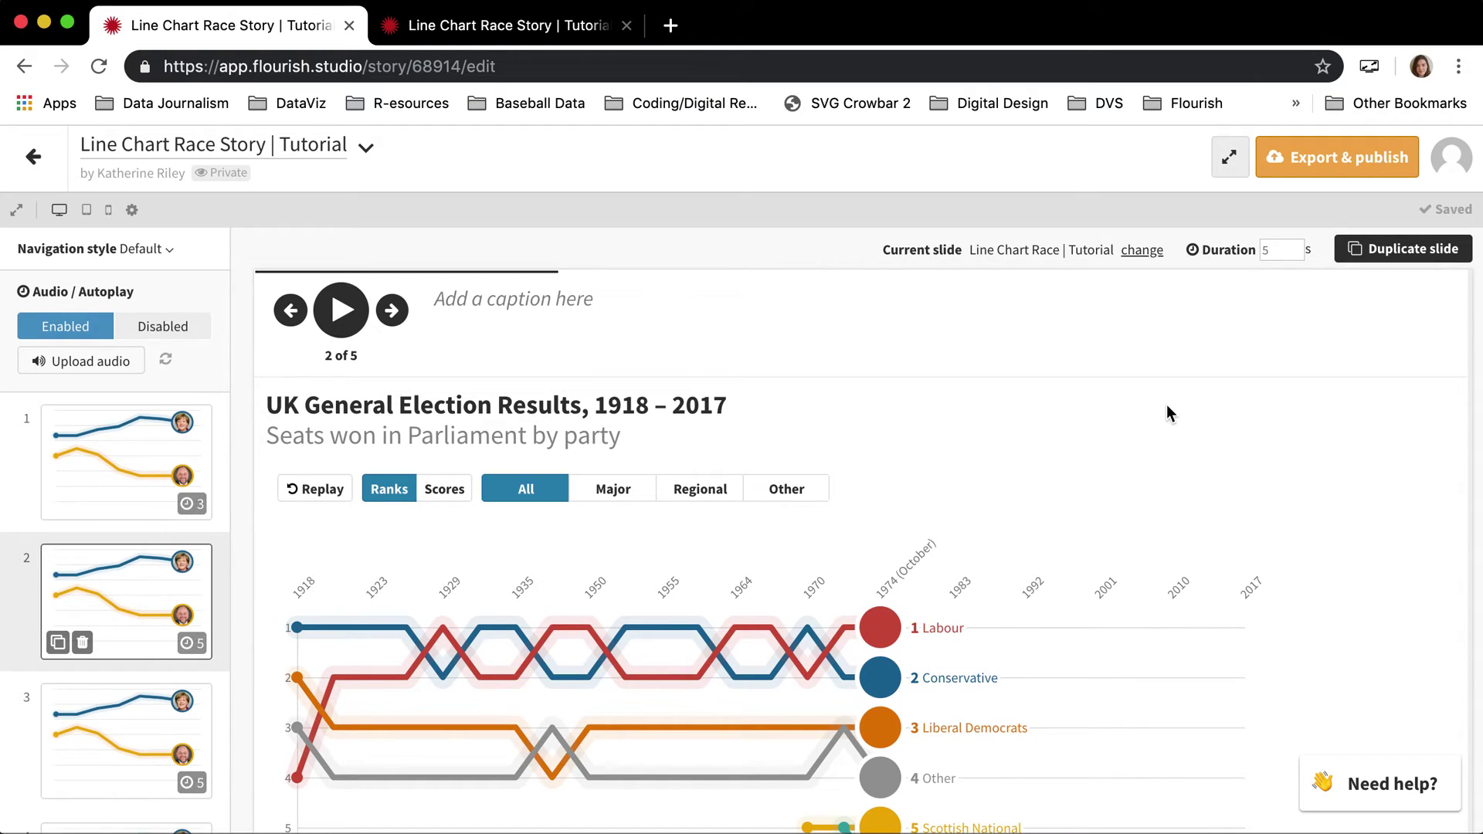
scroll(895, 432, "down", 2)
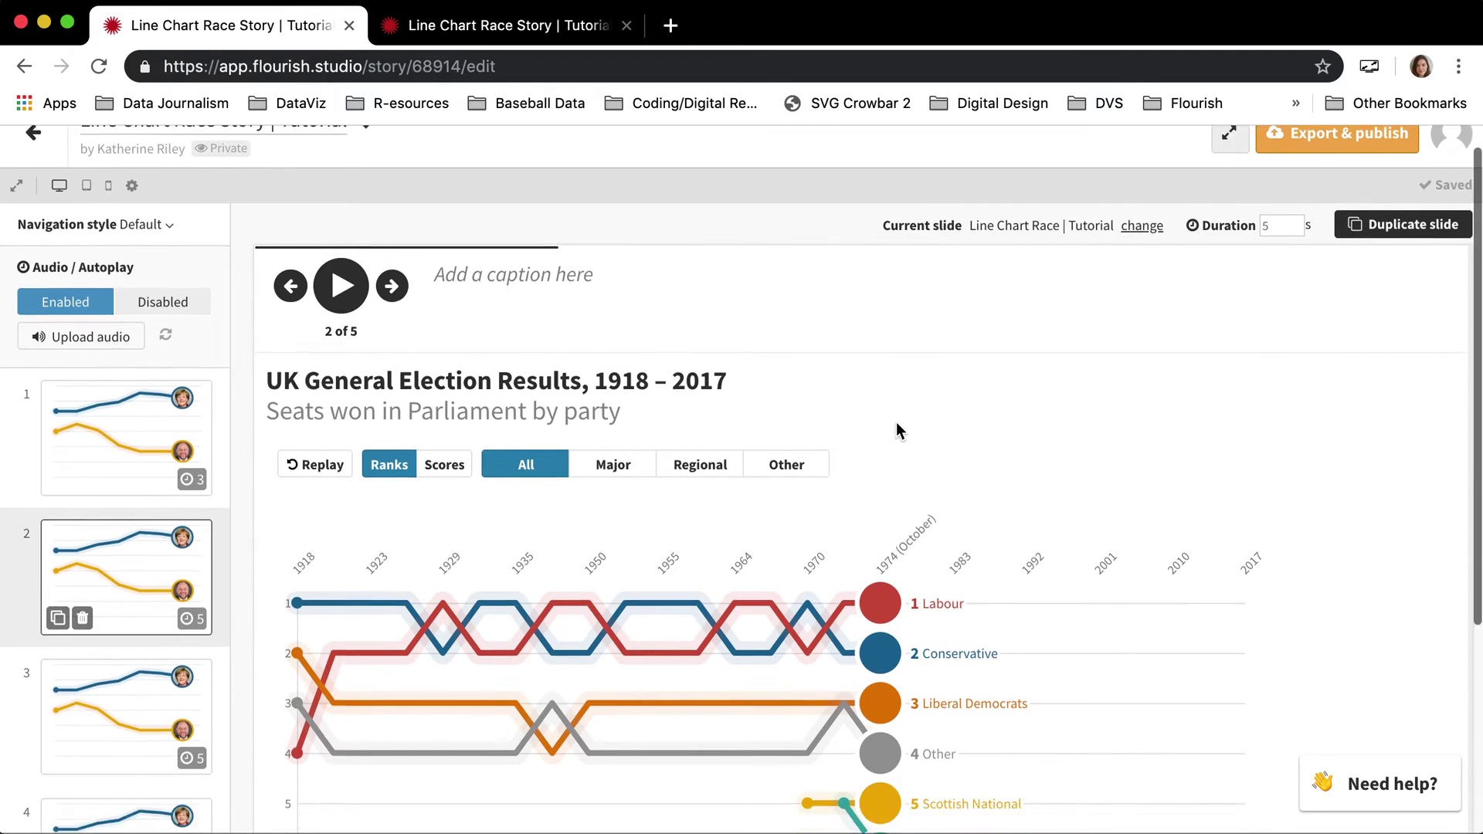
scroll(896, 432, "up", 1)
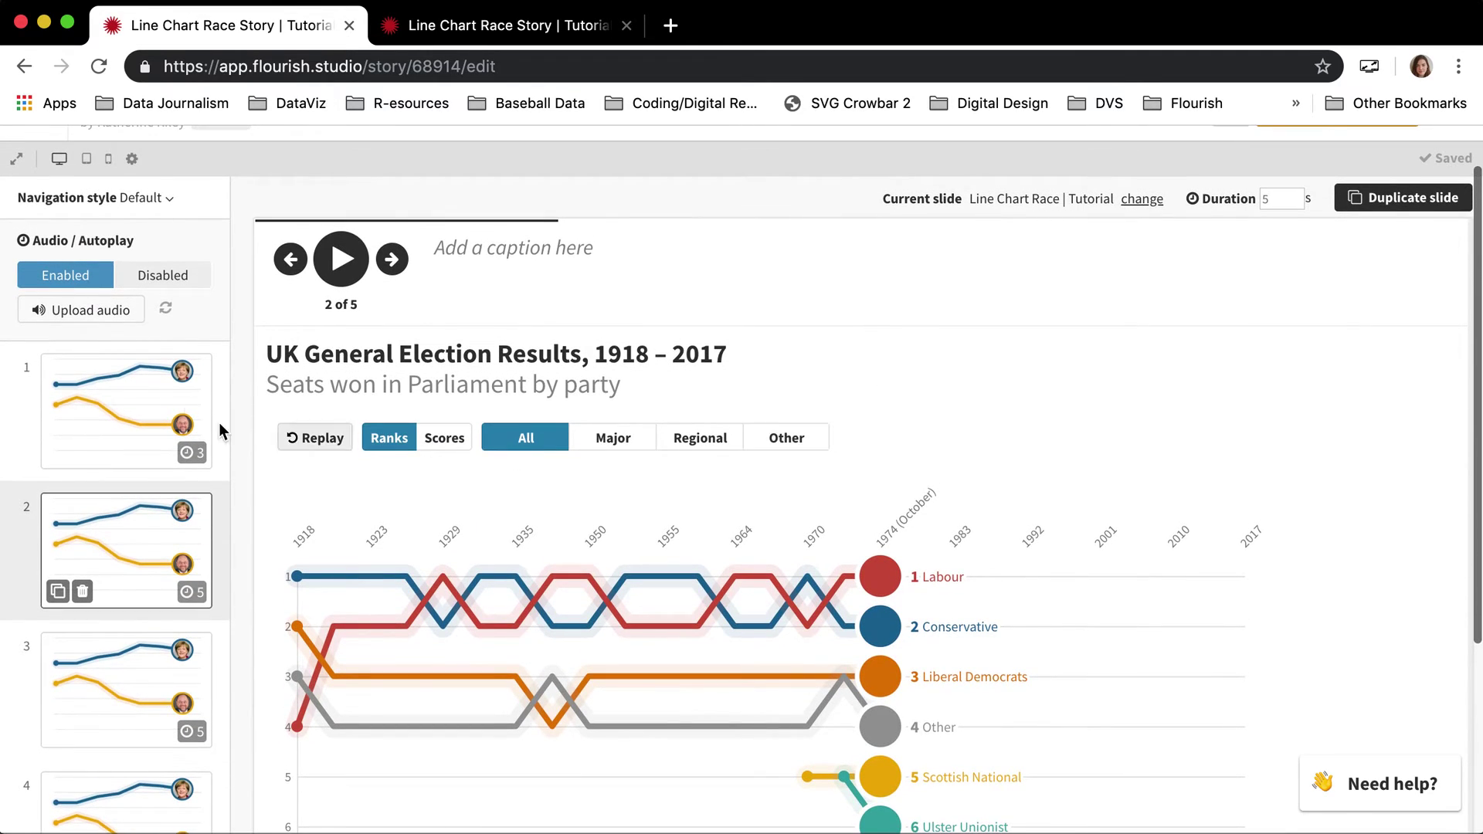
Turn on 'Loop at end' for the story, then turn it back off.
left_click(167, 313)
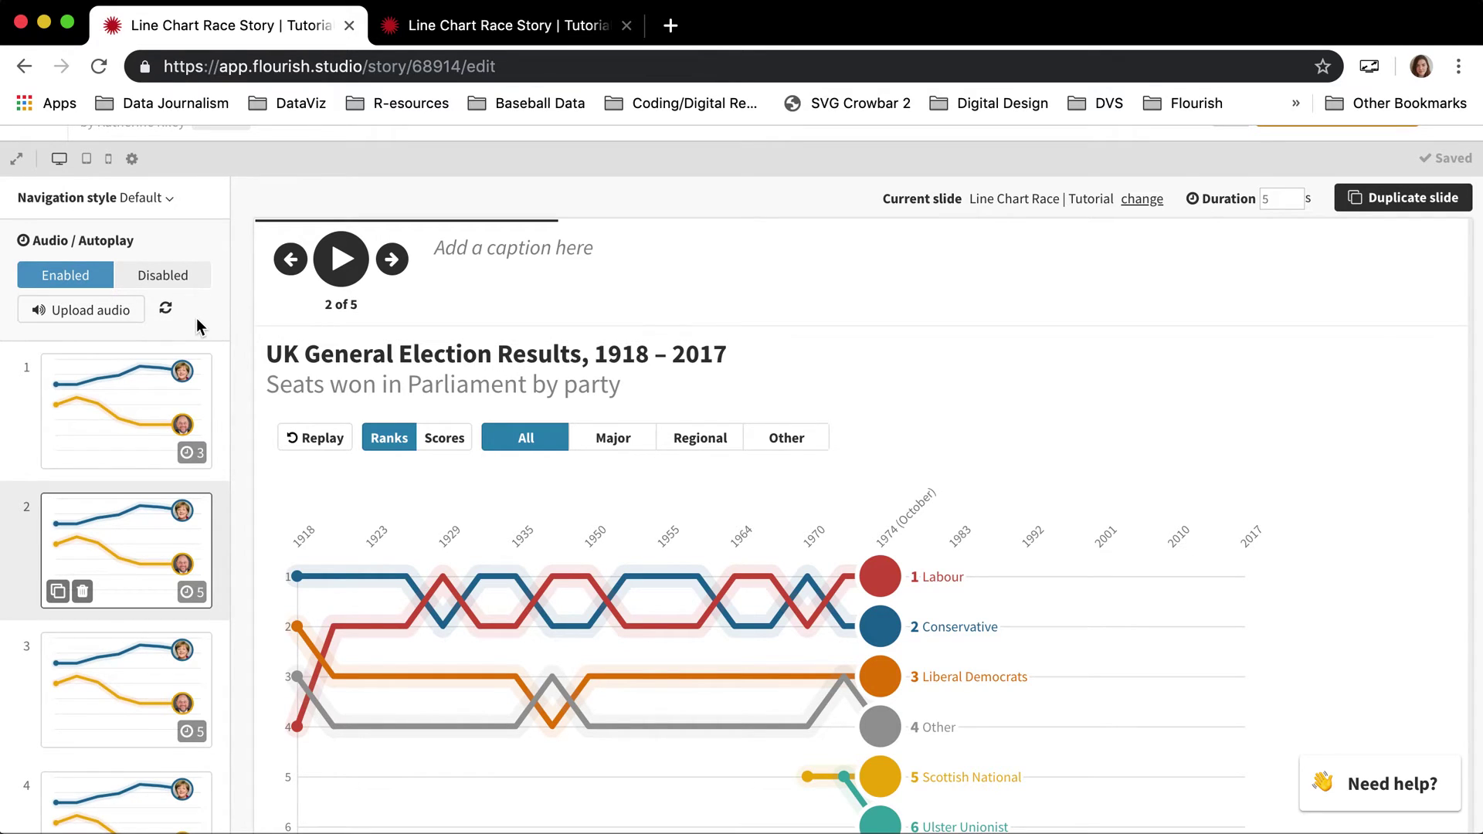
scroll(195, 320, "up", 2)
scroll(196, 325, "up", 1)
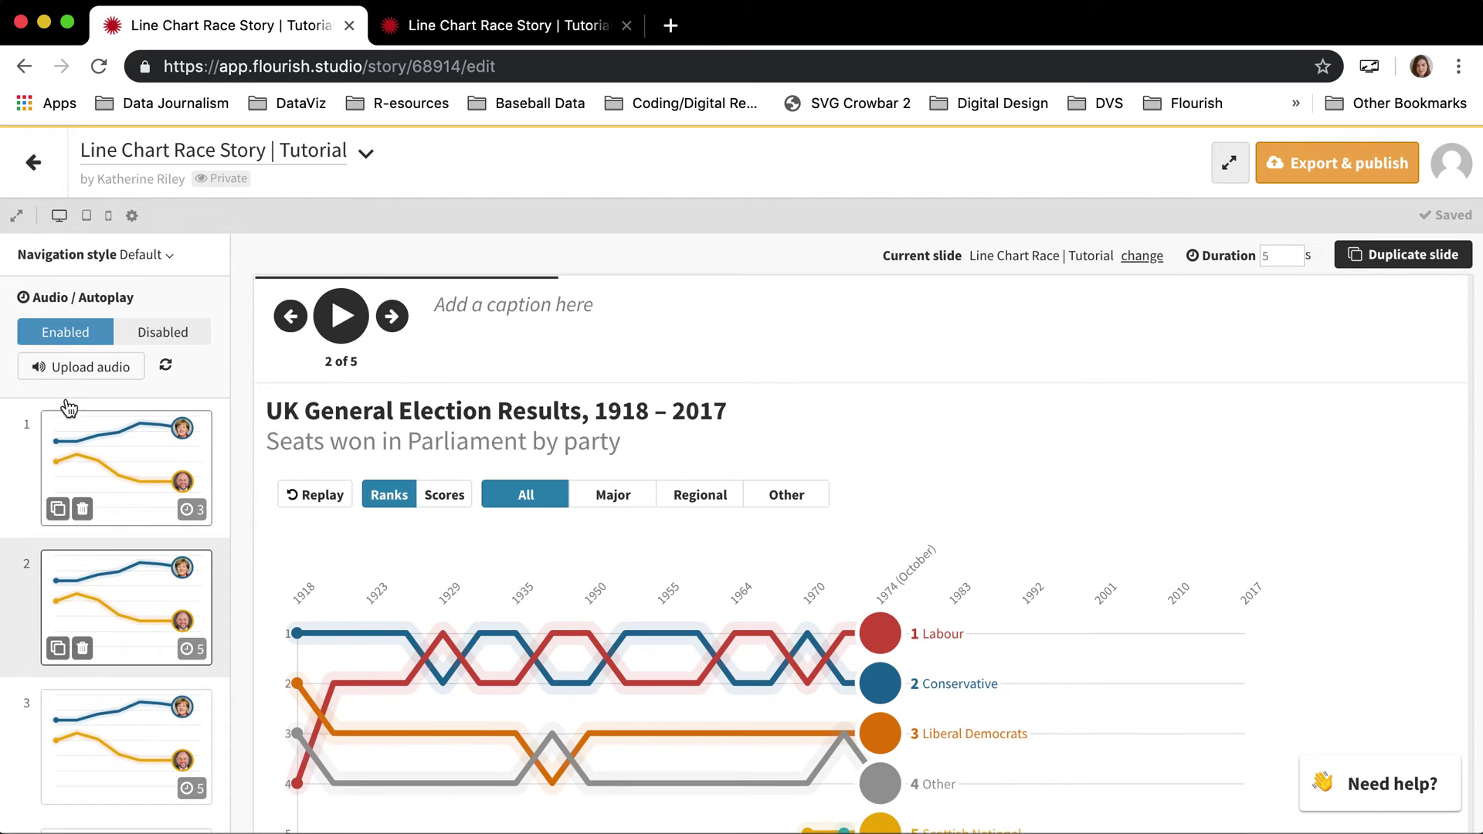
left_click(166, 366)
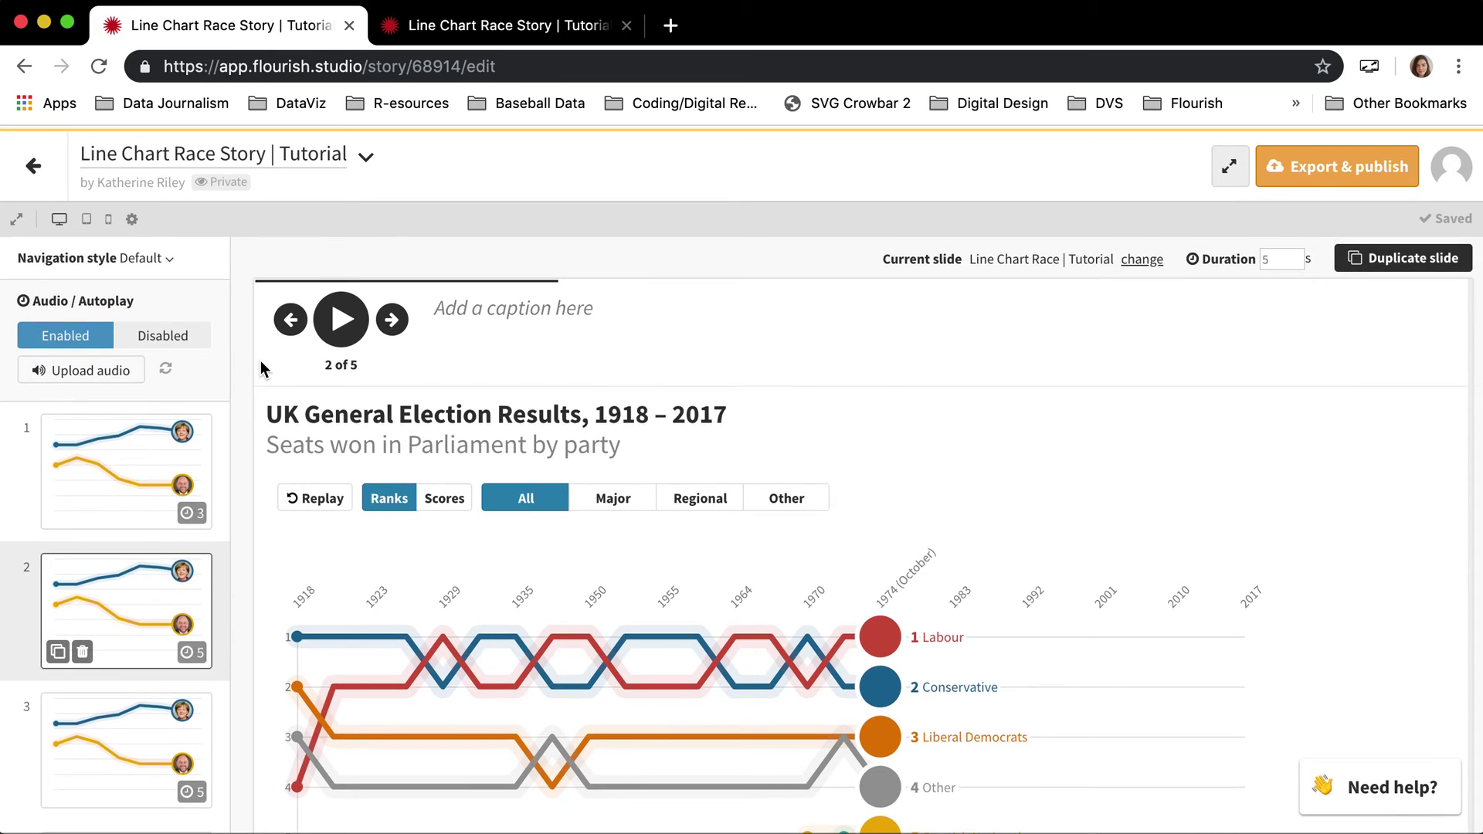
scroll(420, 413, "down", 3)
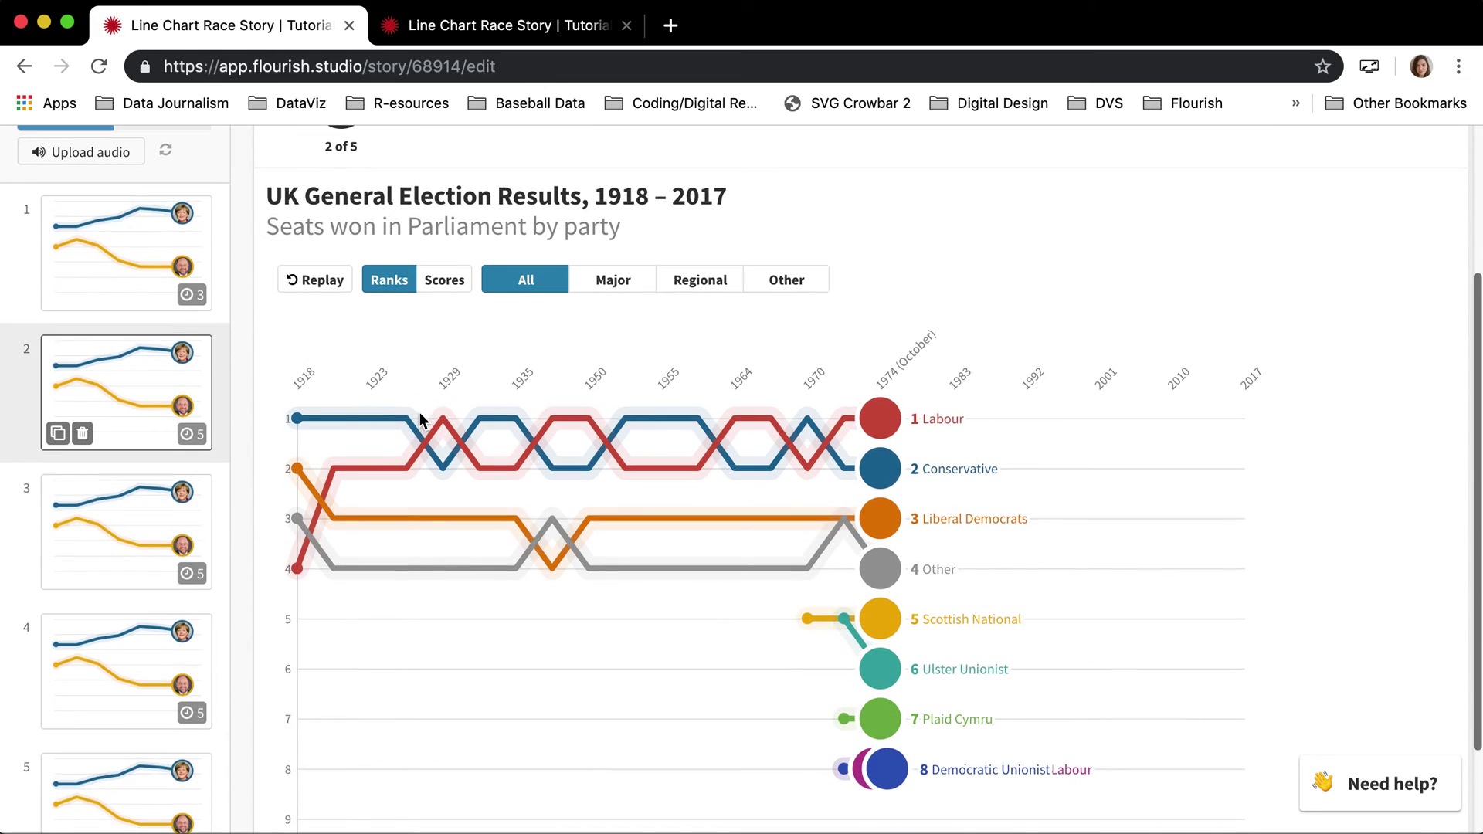
scroll(420, 413, "down", 2)
scroll(420, 412, "up", 2)
scroll(421, 414, "up", 3)
scroll(644, 293, "down", 1)
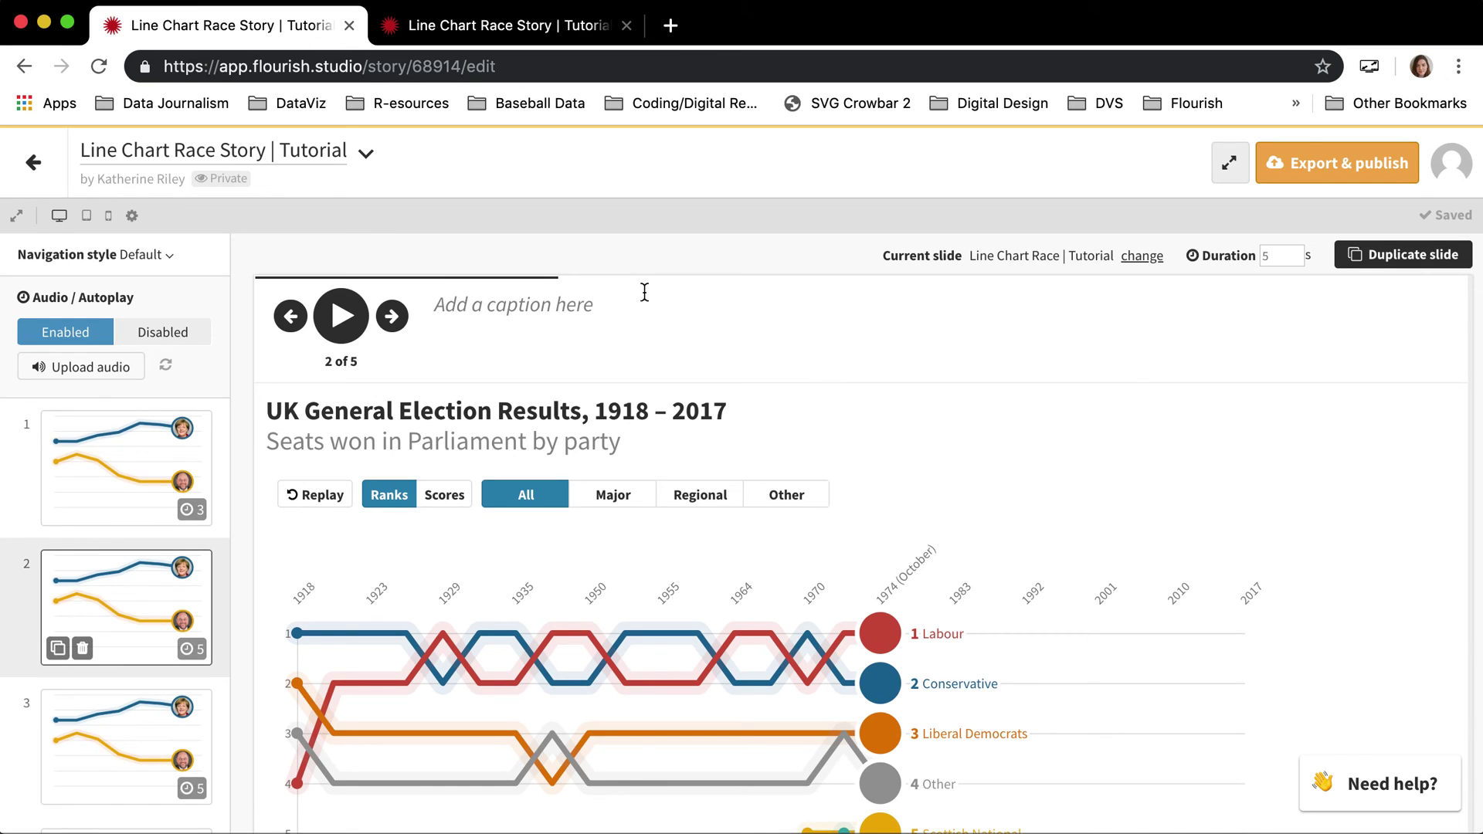